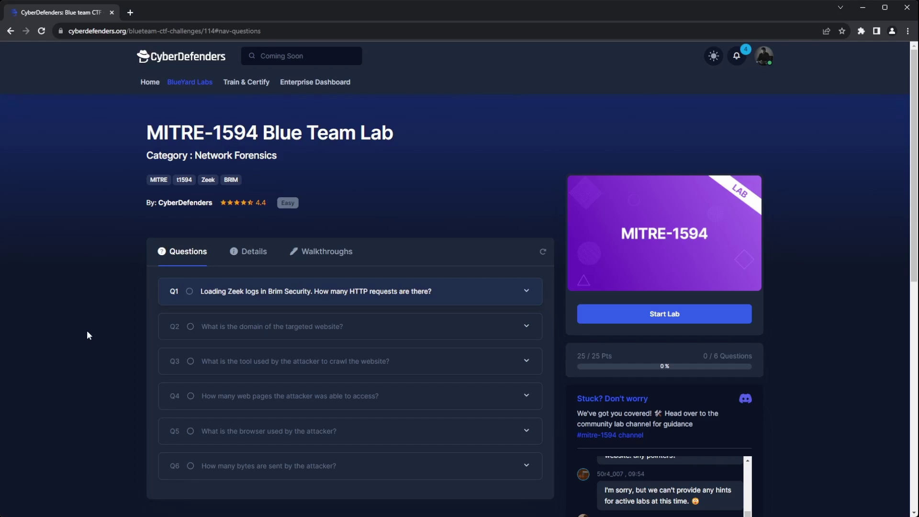
Start the MITRE-1594 Blue Team Lab from its CyberDefenders lab page.
left_click(610, 313)
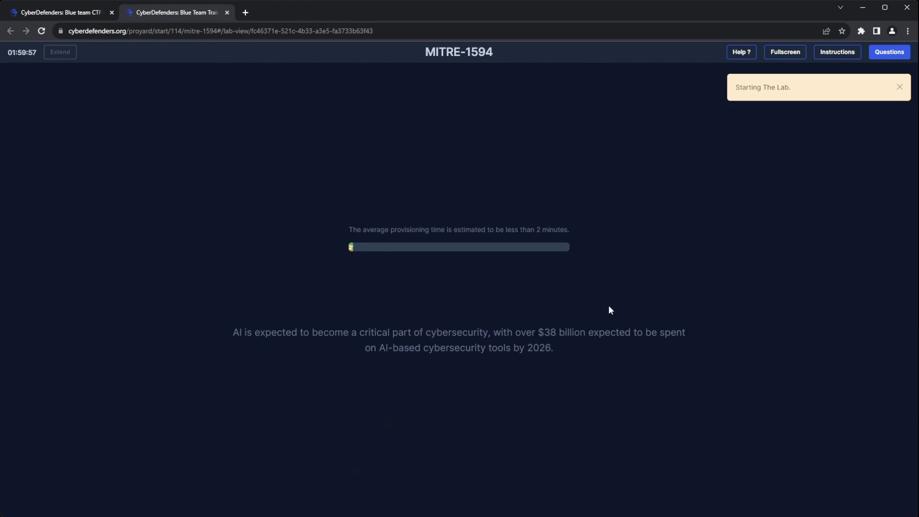
Read the lab Scenario in the enlarged Instructions panel, then close the panel.
left_click(839, 54)
key("ctrl+plus")
key("ctrl+plus")
key("ctrl+plus")
key("ctrl+plus")
key("ctrl+plus")
scroll(665, 257, "down", 3)
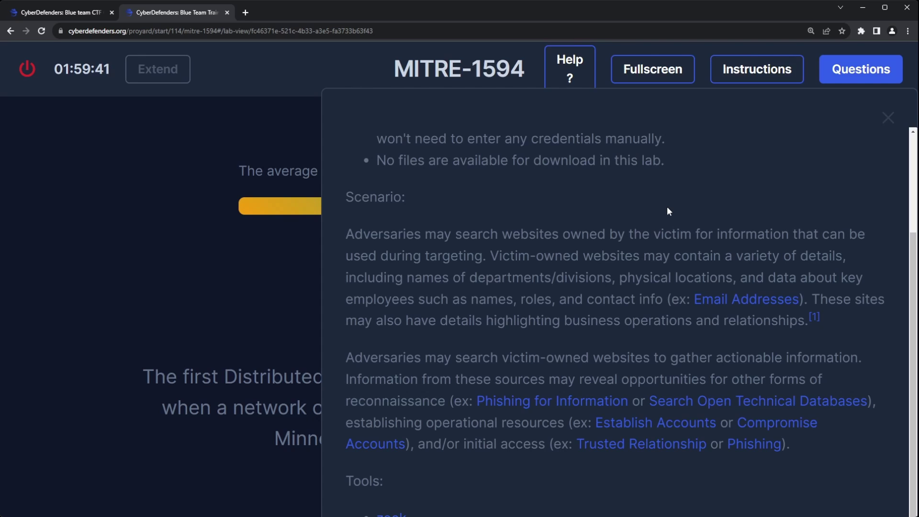
left_click(790, 70)
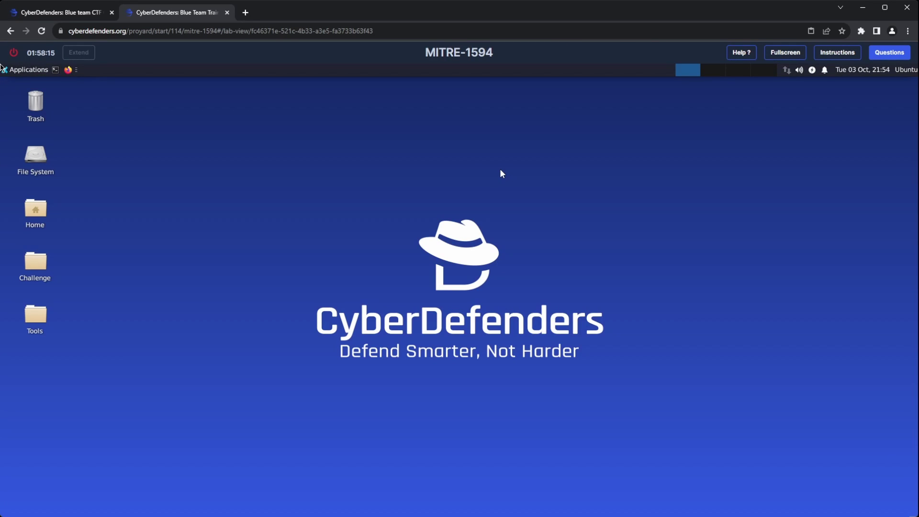
Open the Challenge > zeek log folder as a smaller window on the desktop's right side.
double_click(27, 270)
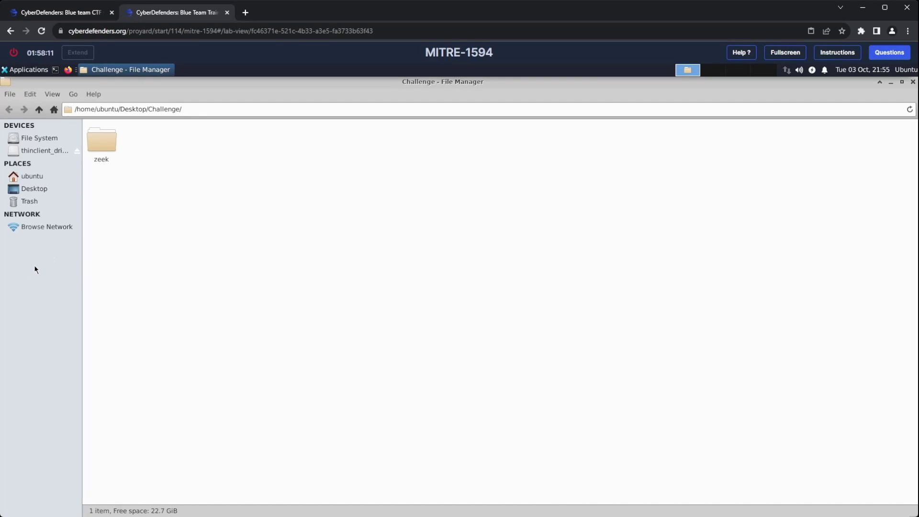
double_click(102, 139)
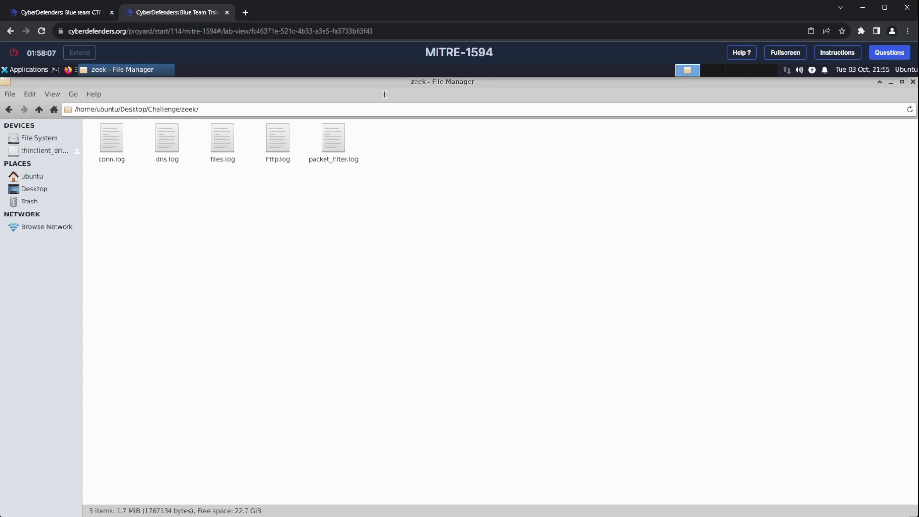
double_click(444, 82)
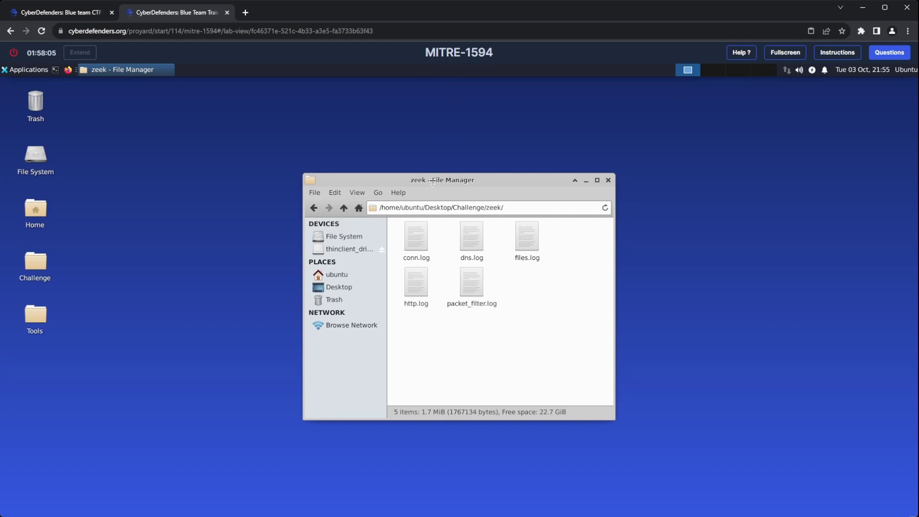
left_click_drag(544, 181, 818, 173)
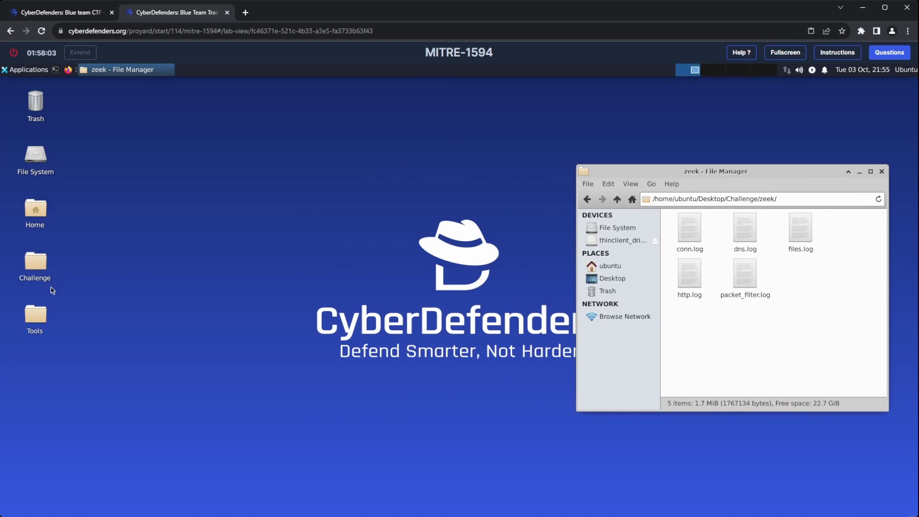
Open the Tools folder on the left and launch Zui from it.
double_click(35, 317)
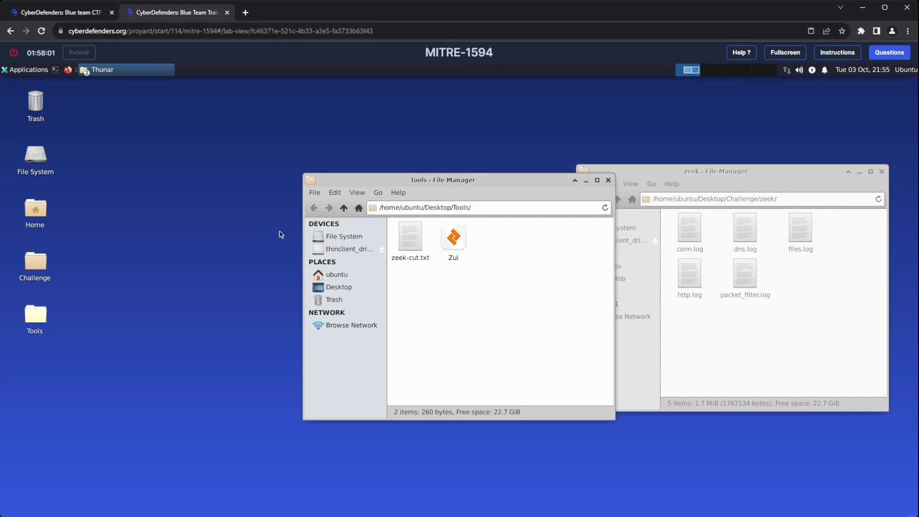
left_click_drag(445, 177, 325, 173)
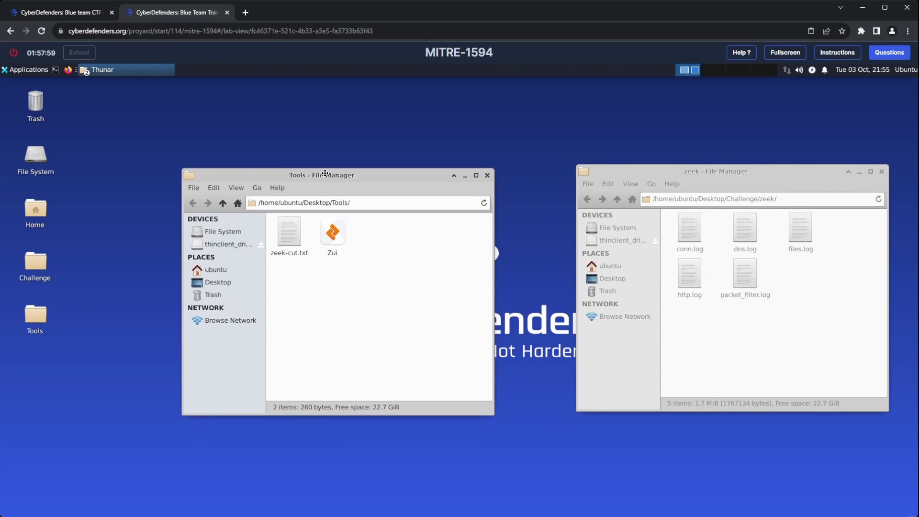
left_click(334, 233)
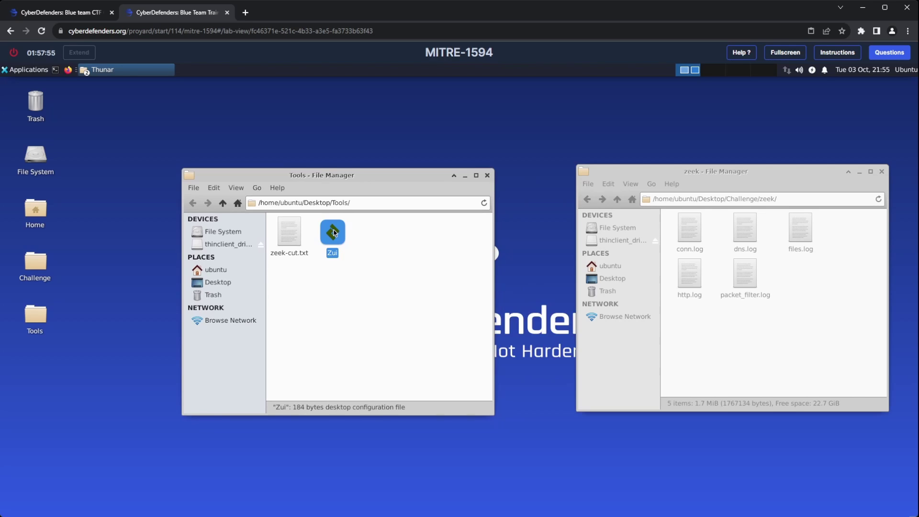
double_click(334, 233)
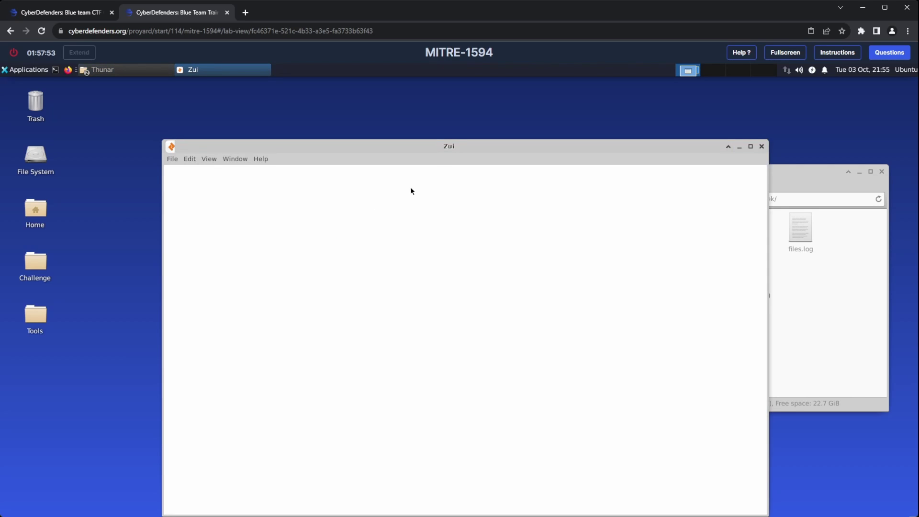
Maximize Zui, enlarge its text, and dismiss the Release Notes.
double_click(453, 146)
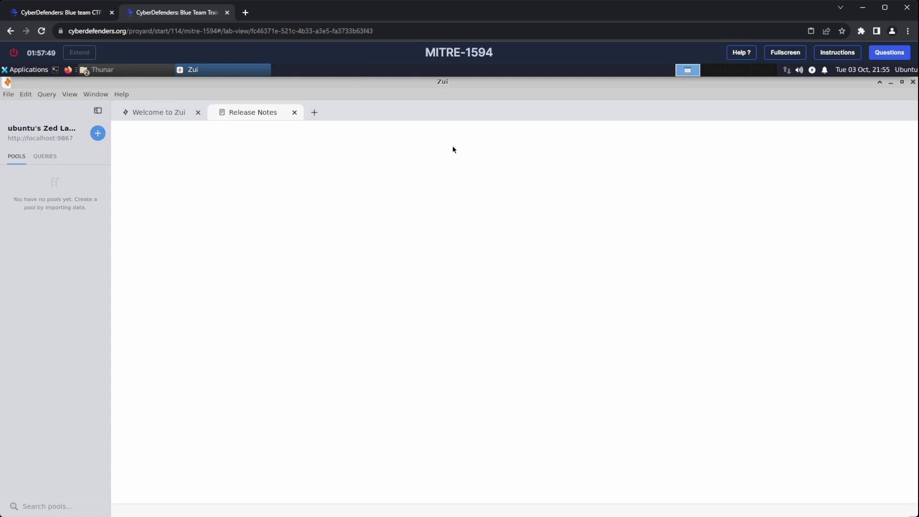
key("ctrl+plus")
key("ctrl+plus")
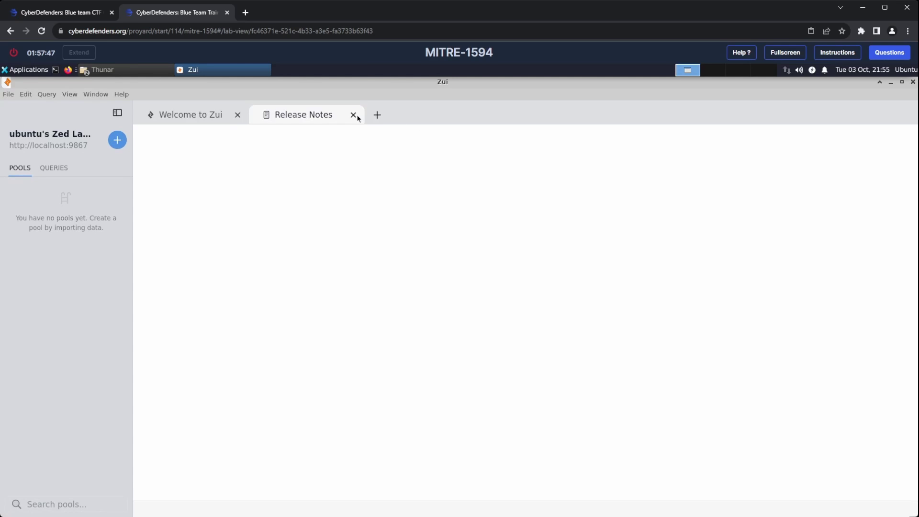
left_click(354, 115)
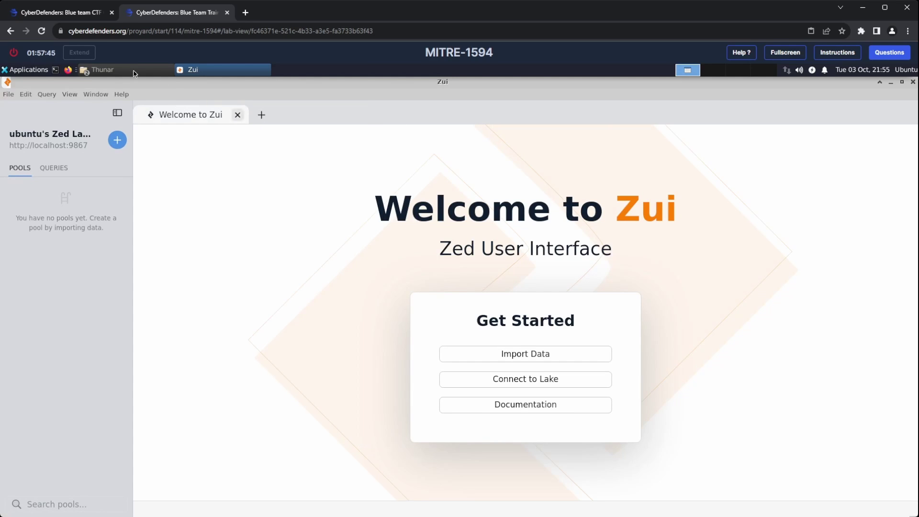
Drag the five zeek log files into Zui as a zeek pool and query it.
left_click(108, 70)
left_click(108, 97)
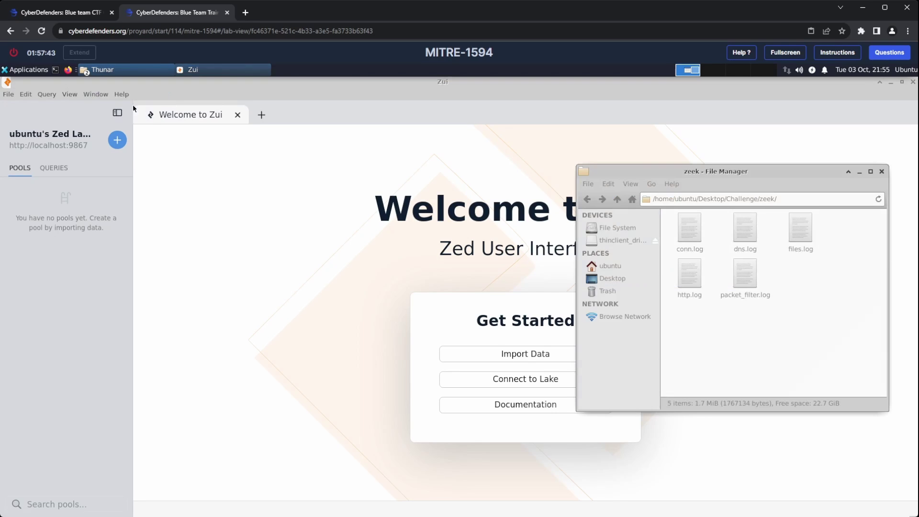
left_click_drag(877, 325, 80, 257)
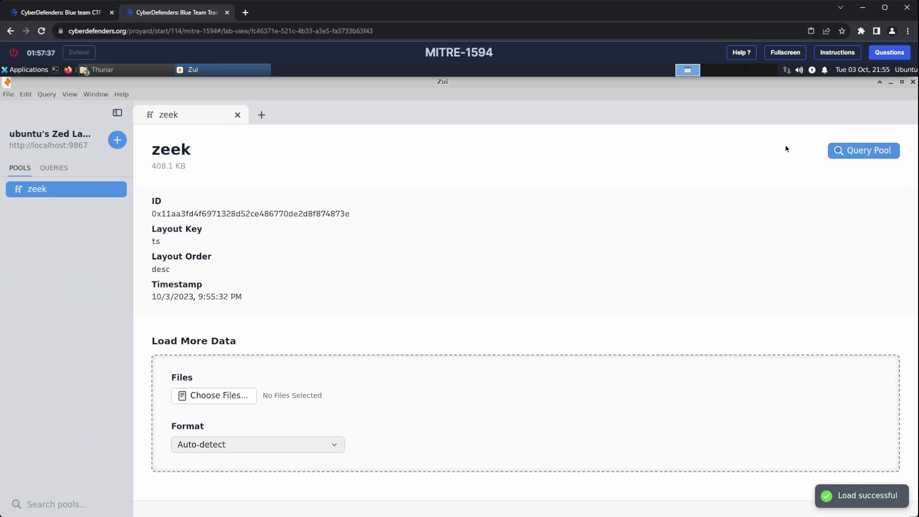
left_click(849, 152)
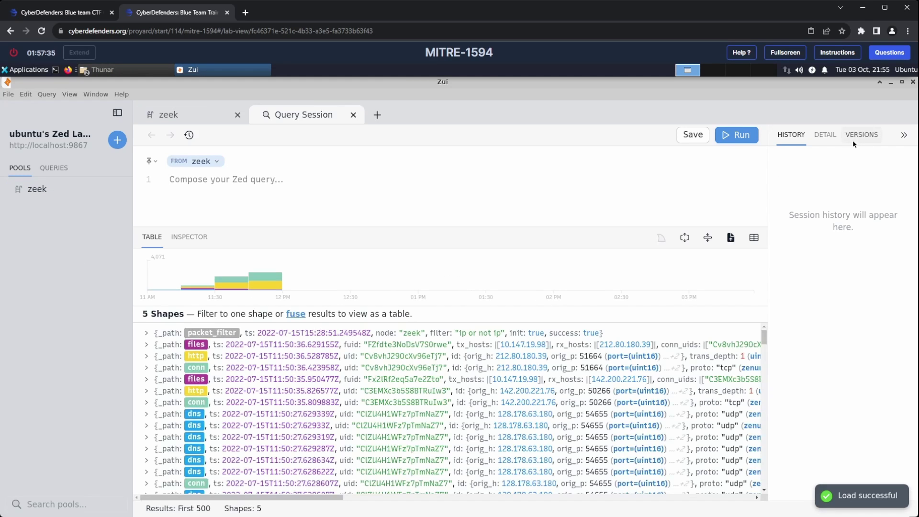
Open question Q1 and count records by _path, showing 3667 http records.
left_click(890, 52)
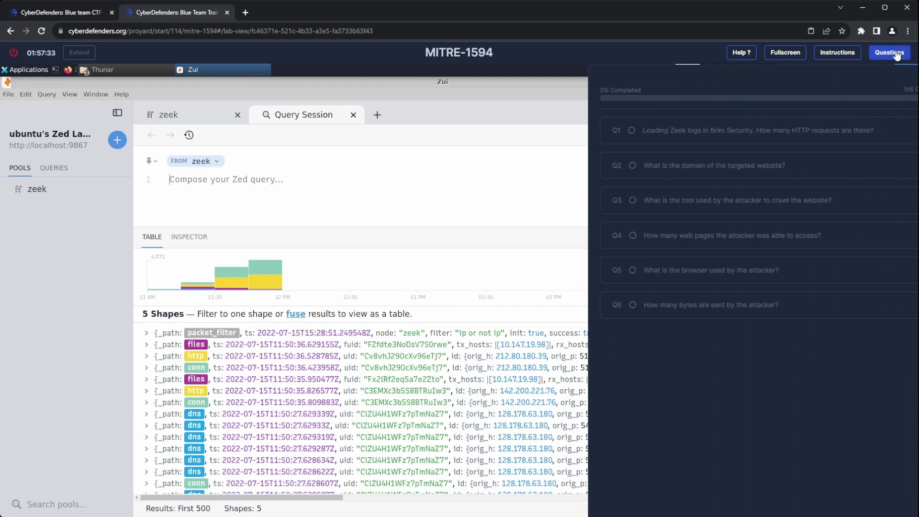
left_click(765, 139)
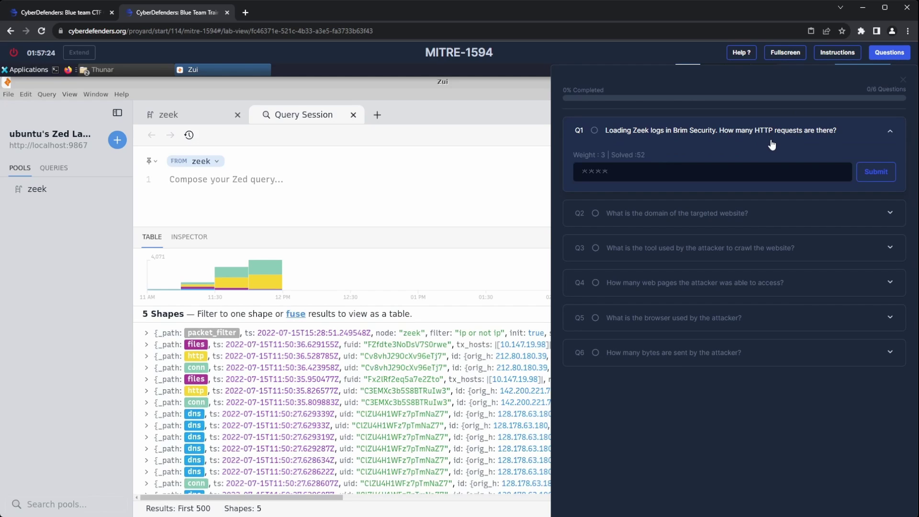
left_click(146, 356)
right_click(154, 368)
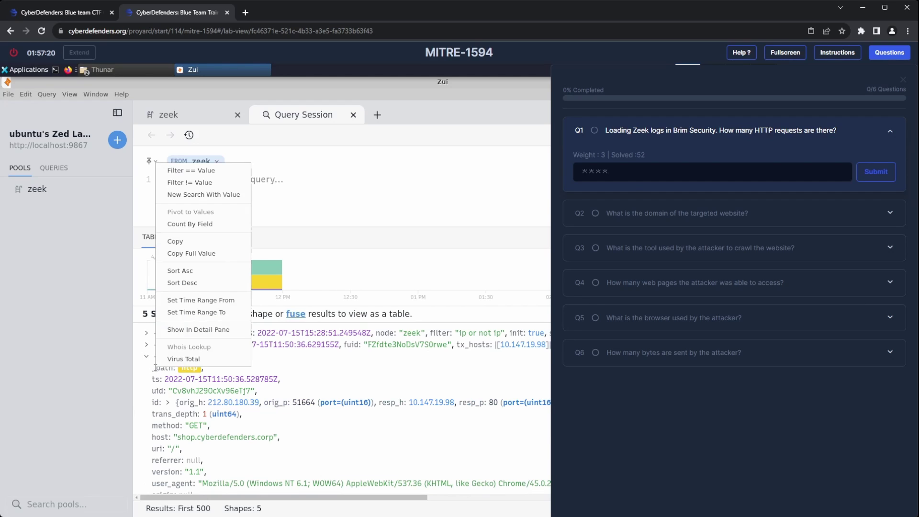
left_click(174, 227)
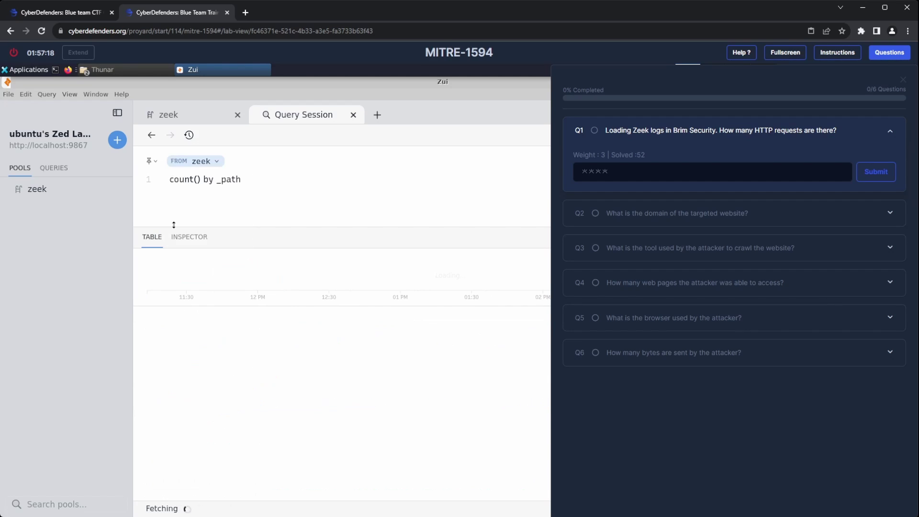
left_click(187, 237)
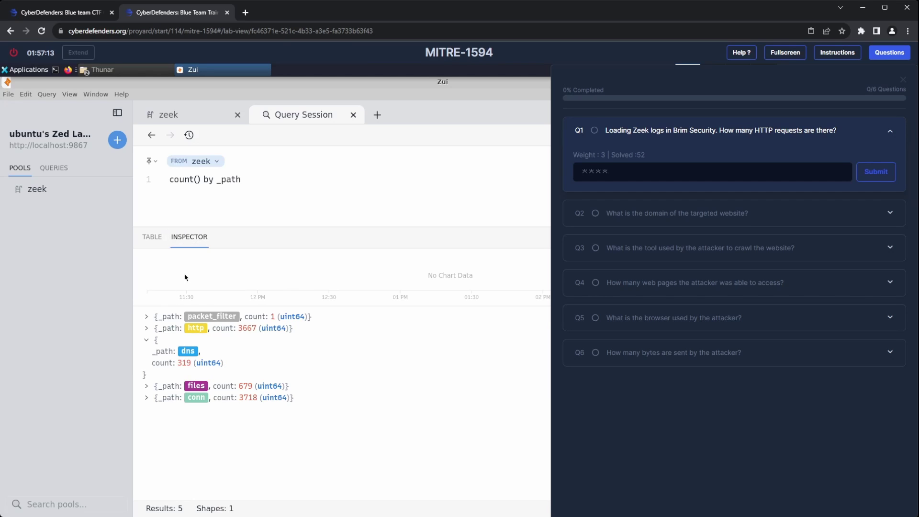
left_click(146, 338)
left_click(147, 328)
Submit the http count 3667 as the Q1 answer.
right_click(185, 353)
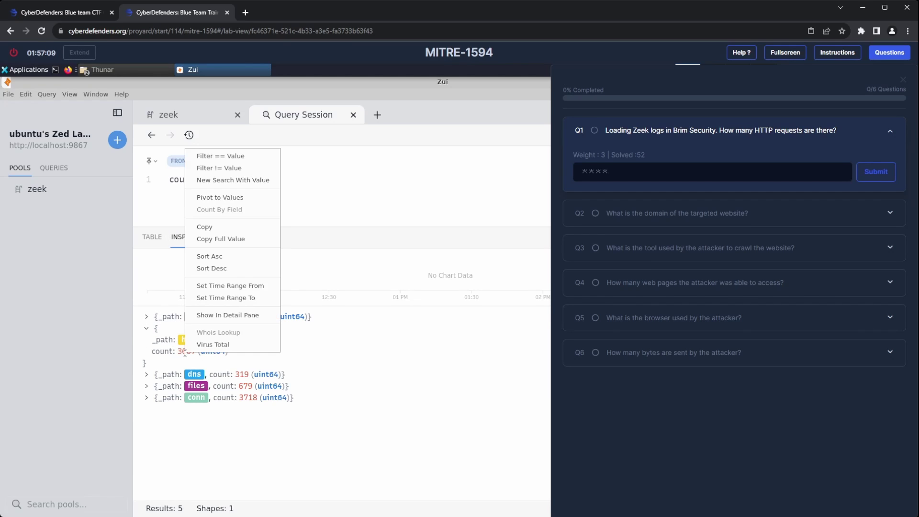
left_click(210, 226)
left_click(647, 173)
key("ctrl+v")
left_click(876, 172)
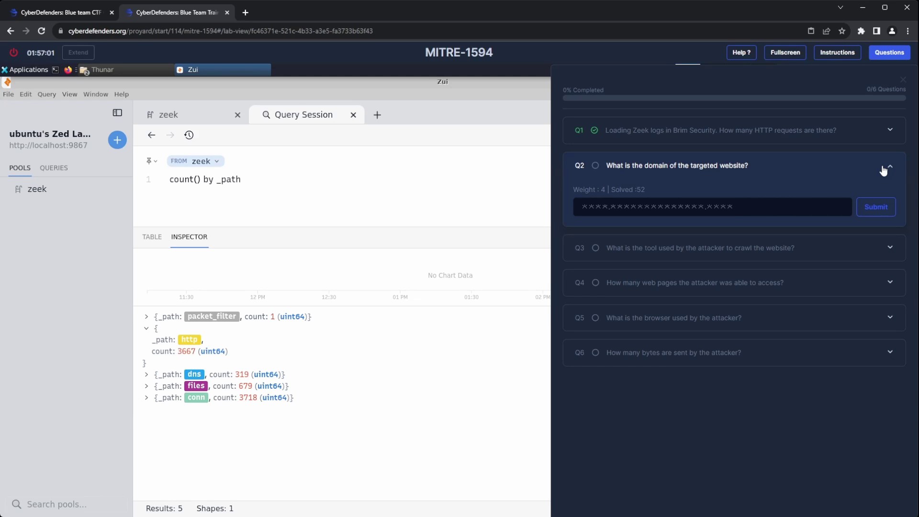
Count events by host, showing shop.cyberdefenders.corp with 3665 requests.
left_click(150, 135)
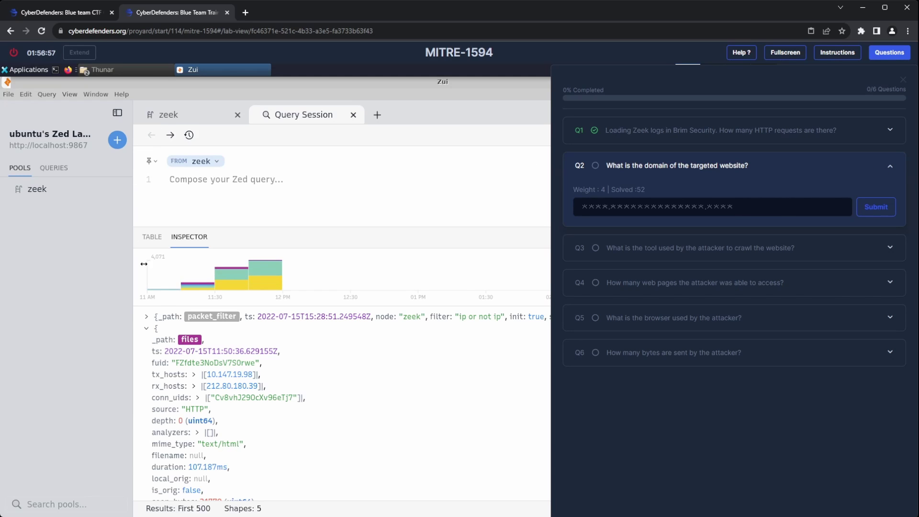
left_click(146, 329)
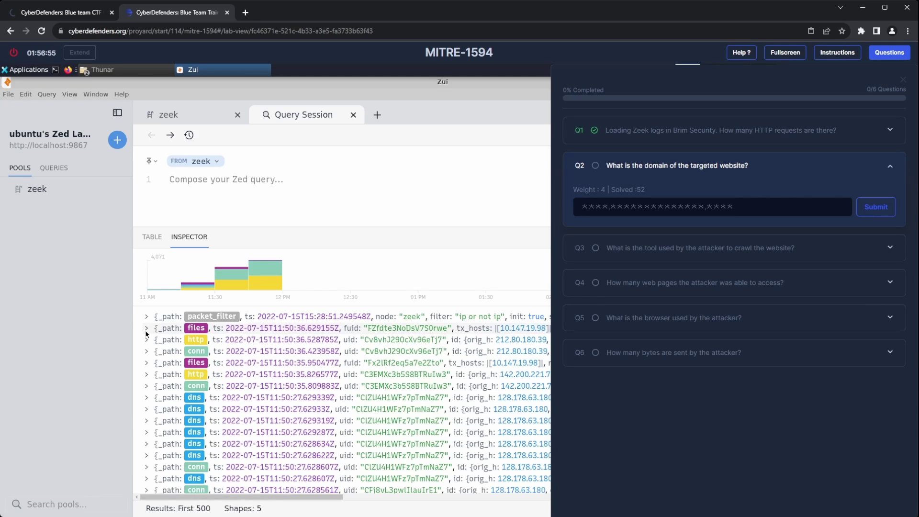
left_click(146, 340)
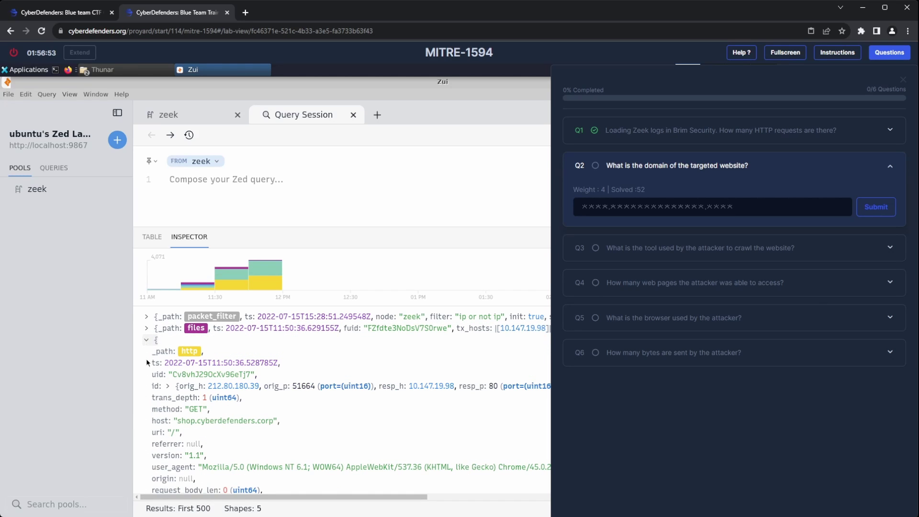
right_click(156, 420)
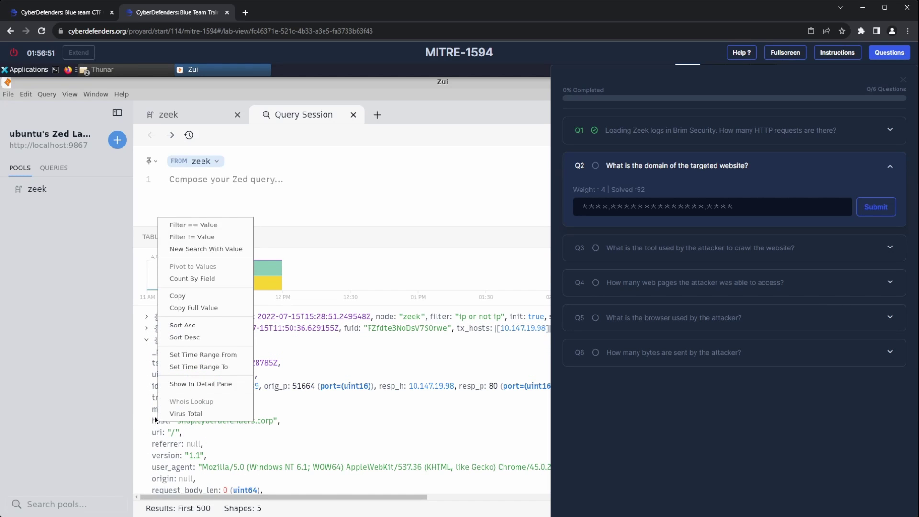
left_click(180, 278)
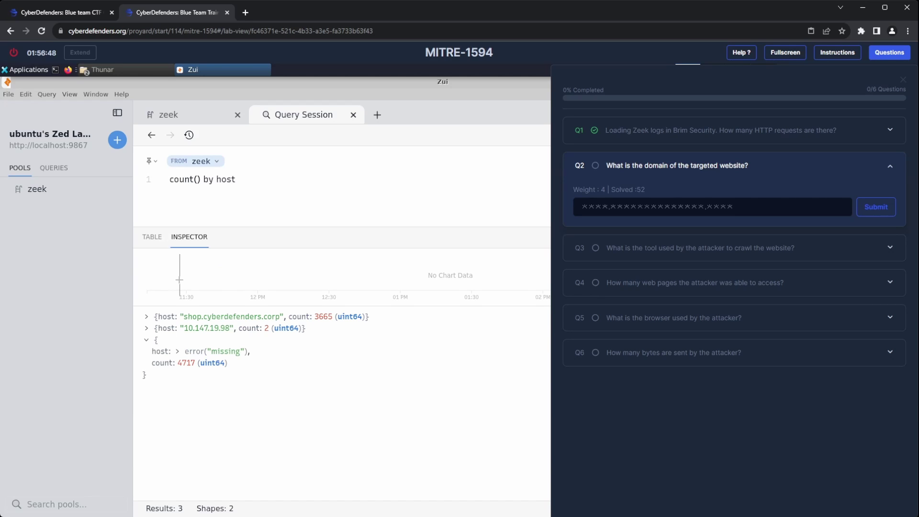
left_click(147, 317)
Submit shop.cyberdefenders.corp as the Q2 answer and open question Q3.
right_click(191, 331)
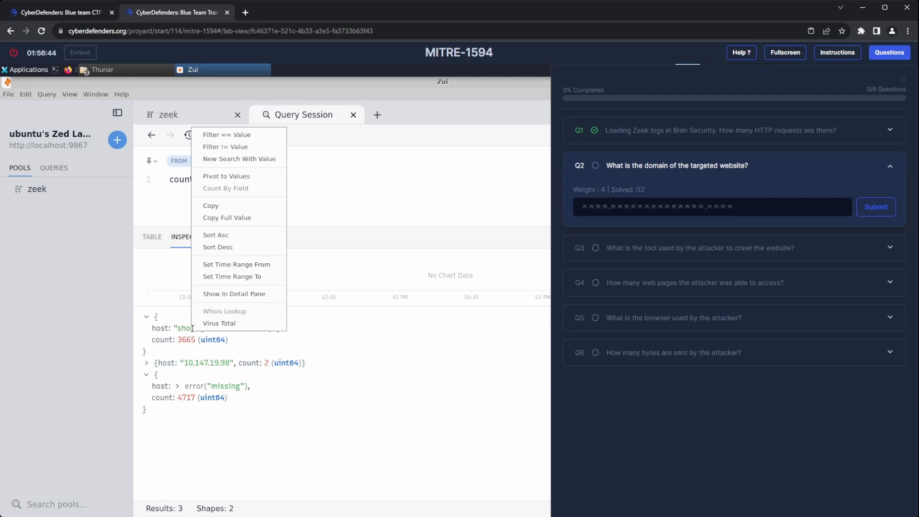
left_click(211, 206)
left_click(705, 211)
key("ctrl+v")
left_click(867, 206)
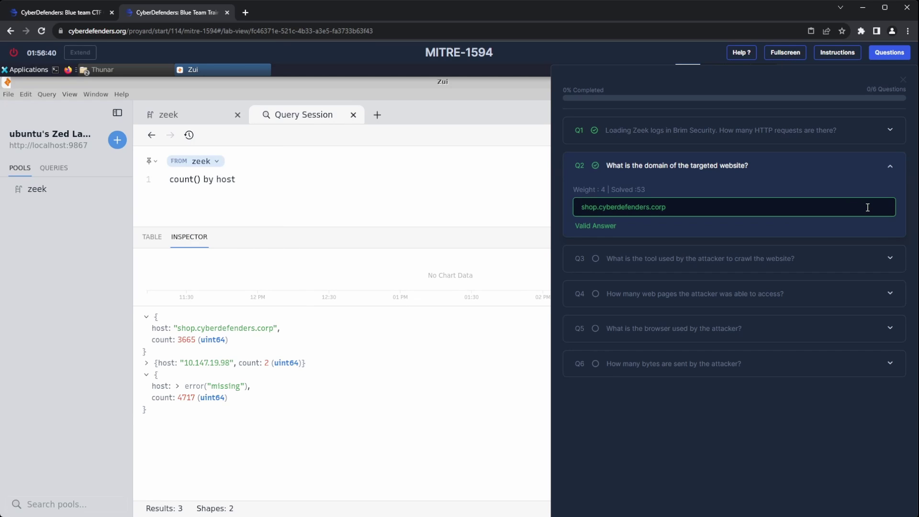
left_click(891, 168)
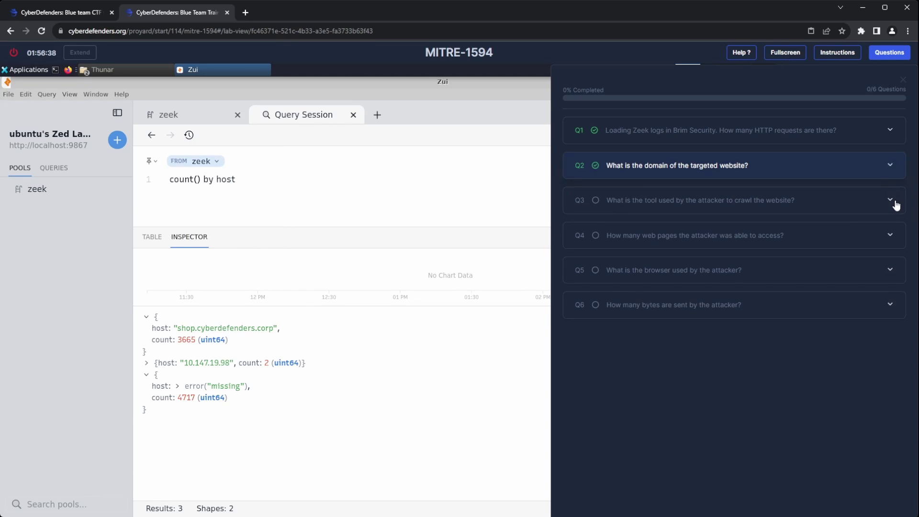
left_click(895, 203)
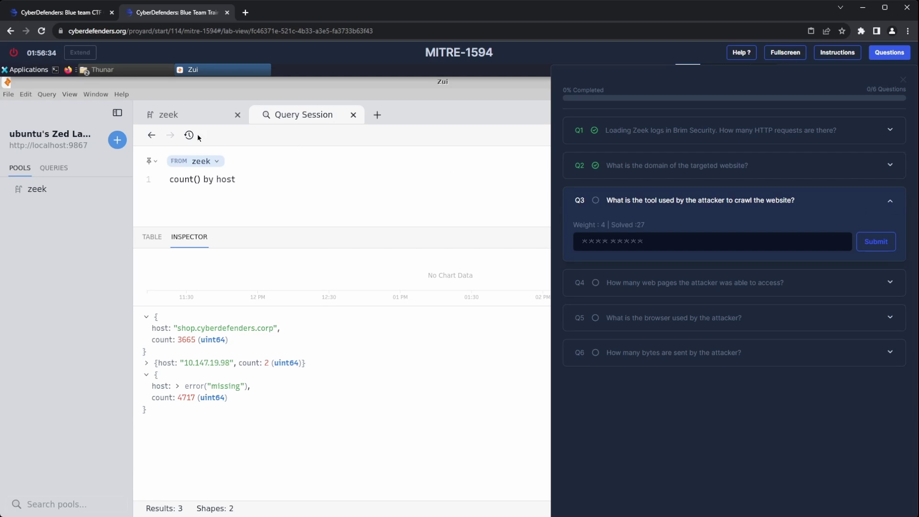
Count events by id.orig_h, showing 165.18.197.227 as the top source with 6048 events.
left_click(153, 136)
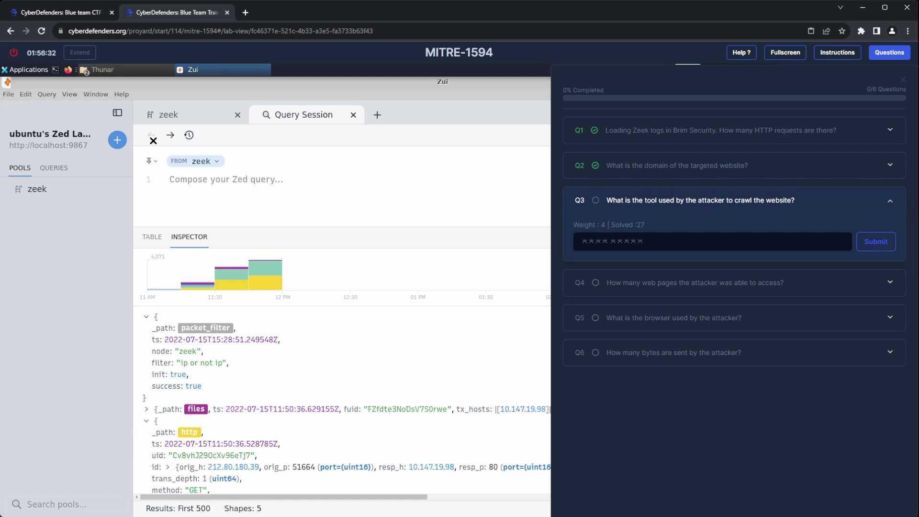
right_click(220, 470)
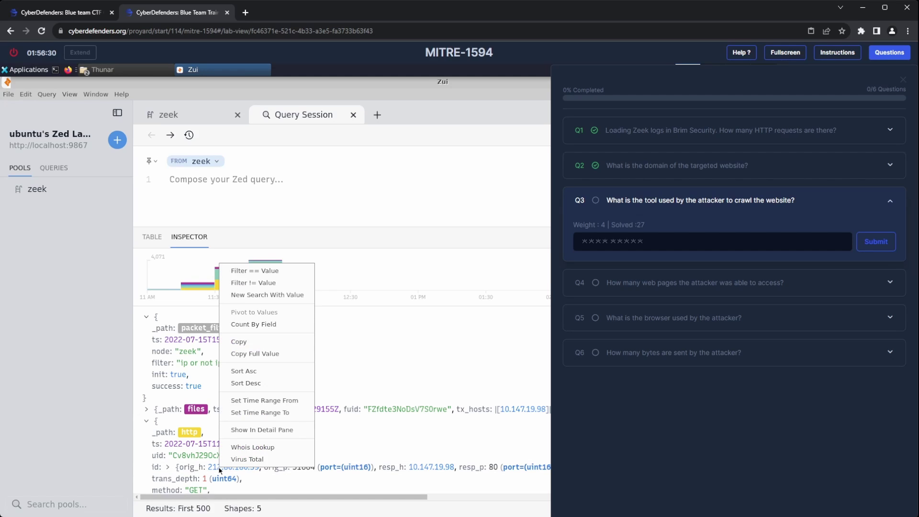
left_click(245, 326)
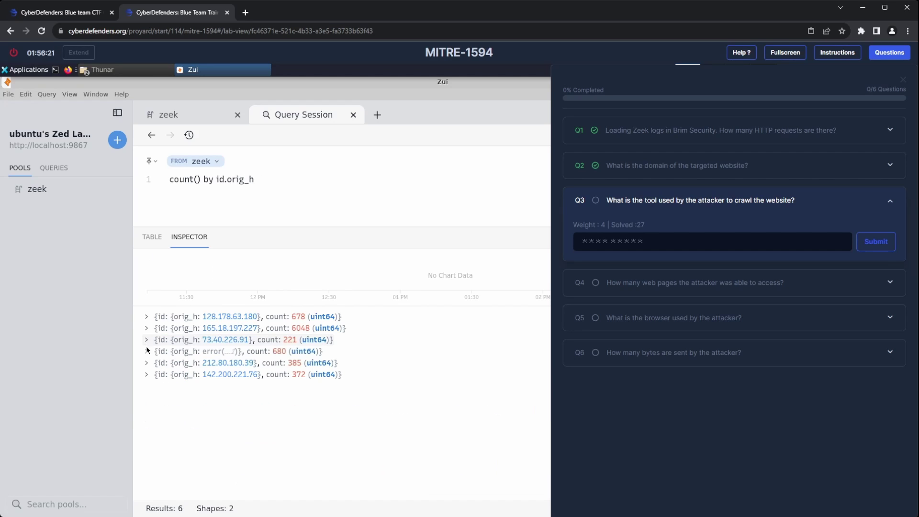
left_click_drag(137, 328, 350, 330)
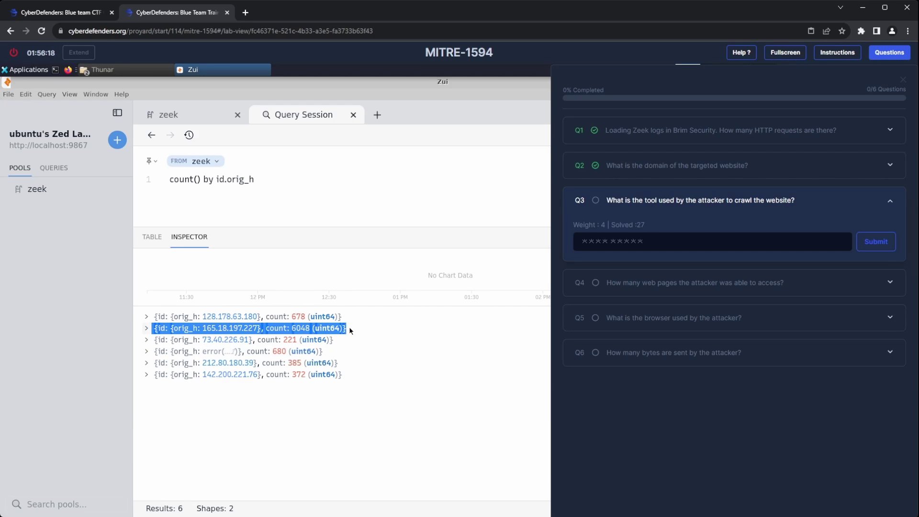
left_click(377, 326)
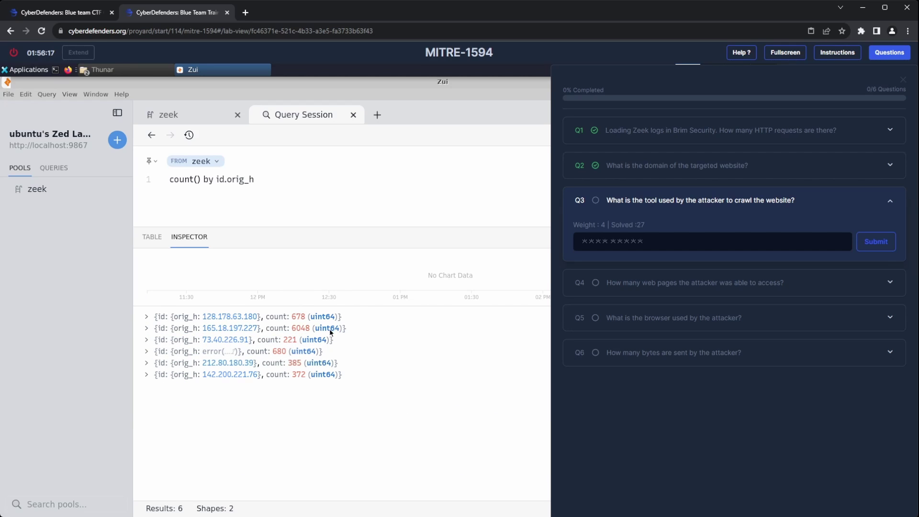
left_click(147, 330)
right_click(211, 339)
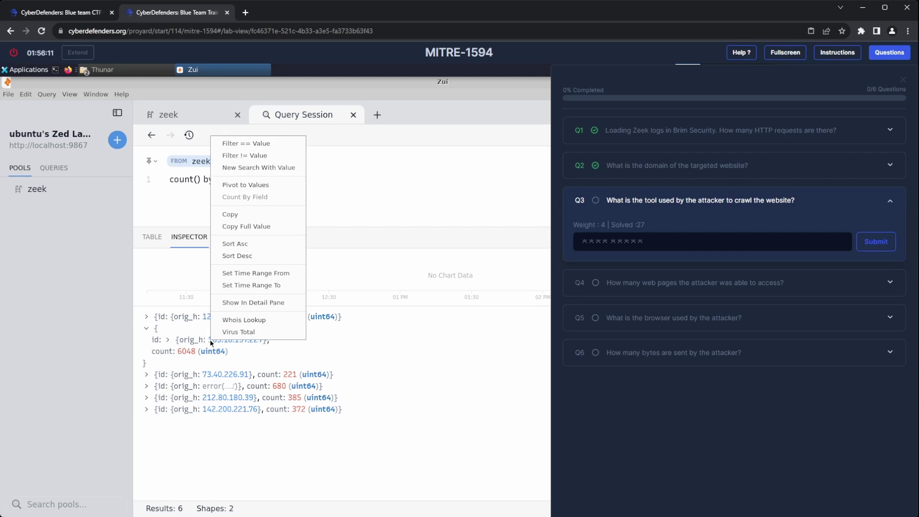
Filter the pool to id.orig_h==165.18.197.227 and list all its records.
left_click(233, 143)
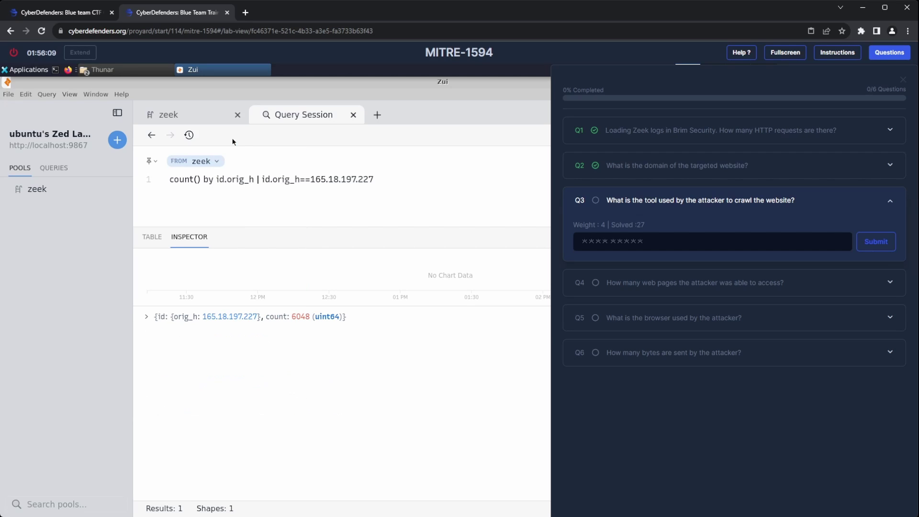
left_click_drag(128, 184, 111, 185)
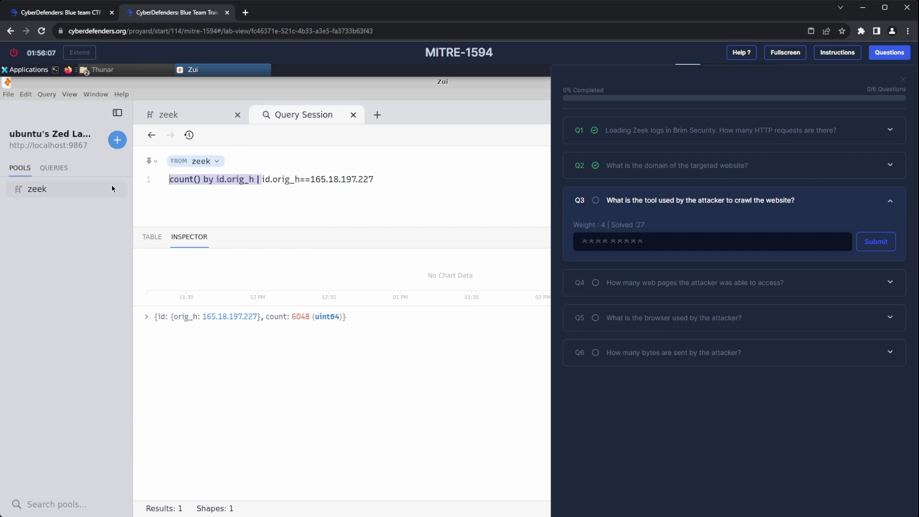
key("BackSpace")
key("Return")
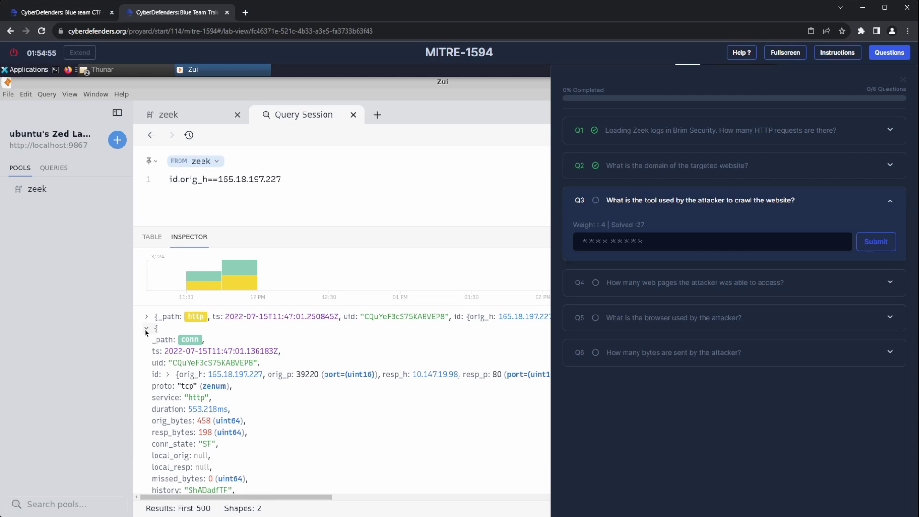
Inspect the first http record, whose user_agent is Firefox/78.0 on Linux.
left_click(146, 329)
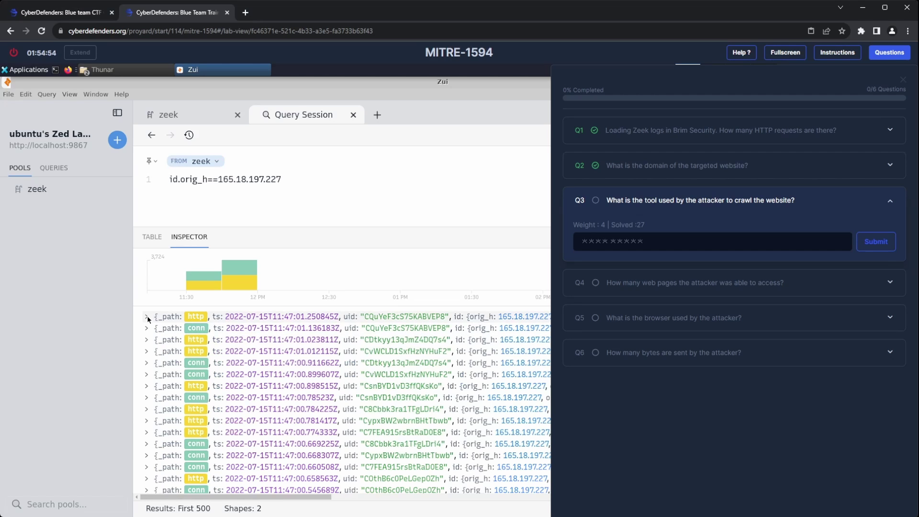
left_click(147, 317)
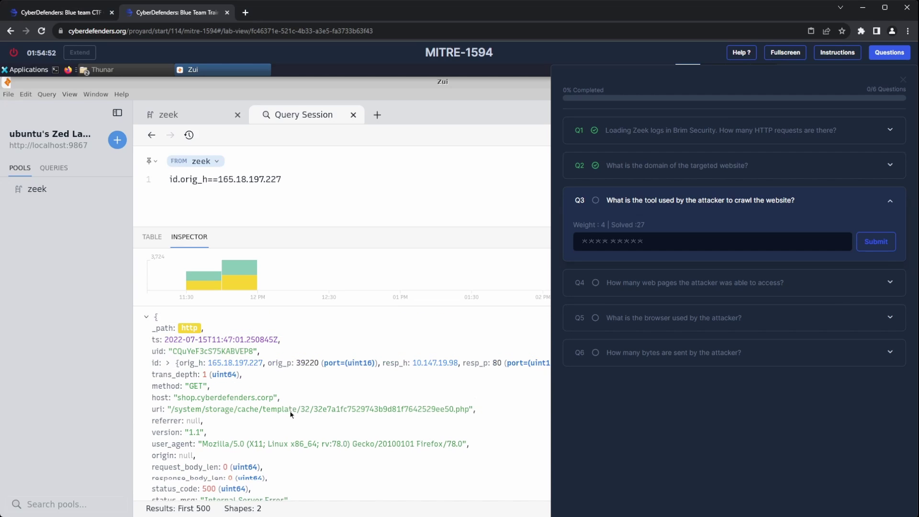
scroll(290, 414, "down", 2)
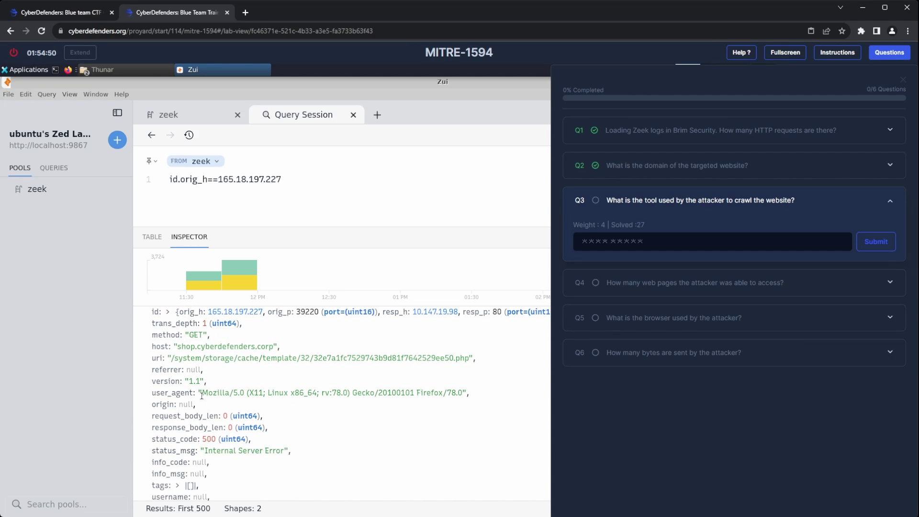
left_click_drag(201, 395, 469, 394)
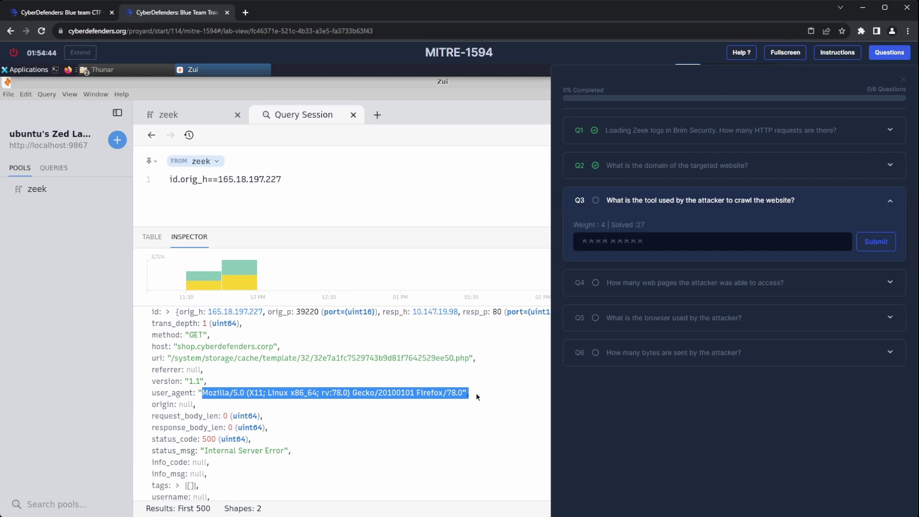
left_click(476, 396)
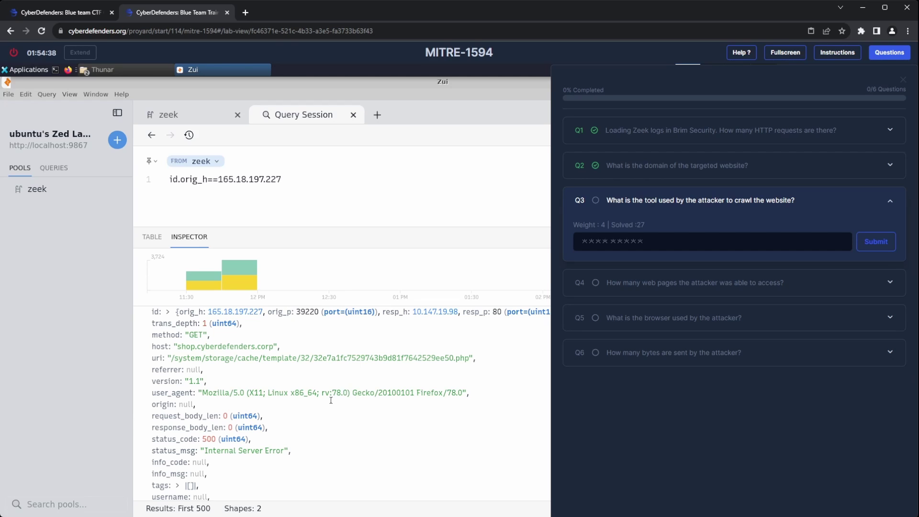
right_click(154, 352)
Count 165.18.197.227's events grouped by host.
left_click(186, 205)
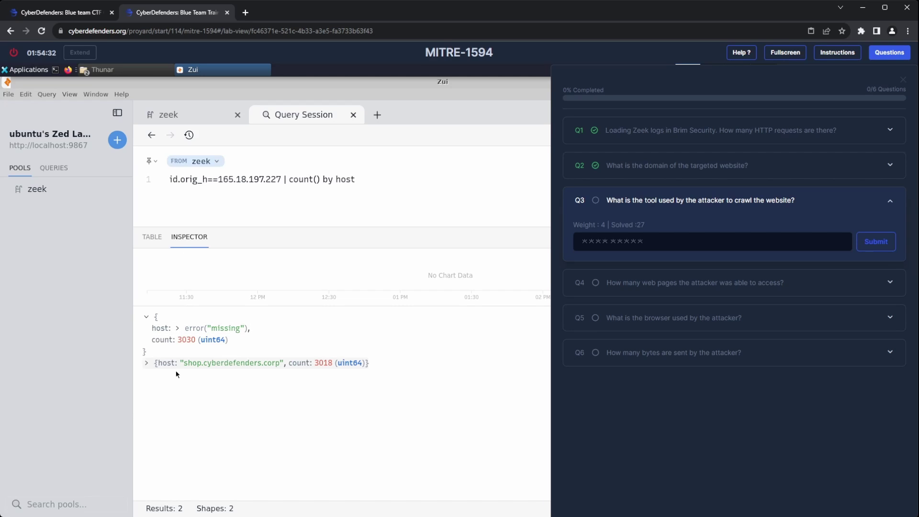
left_click_drag(158, 365, 393, 376)
left_click(398, 375)
Narrow 165.18.197.227's records with | _path == "dns" and pick out portswigger.net in the results table.
left_click(151, 137)
type("|")
type(" _path == \"dns")
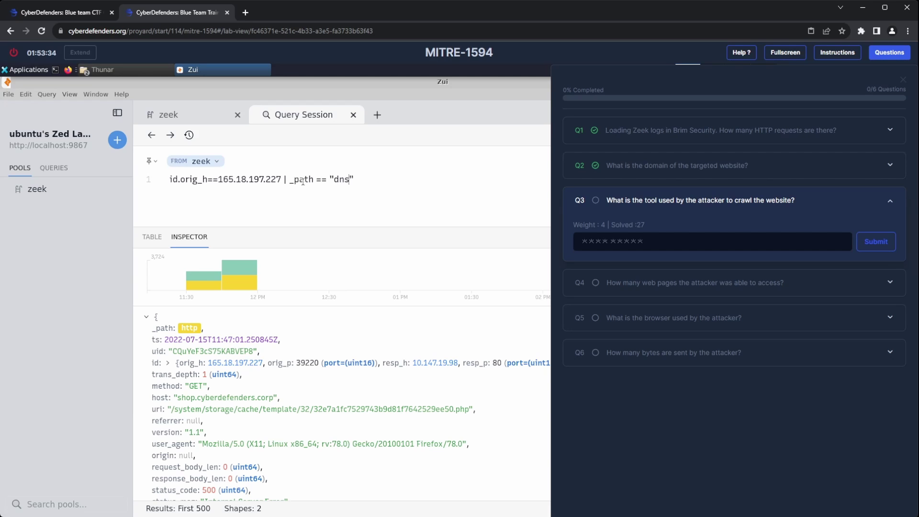
key("Return")
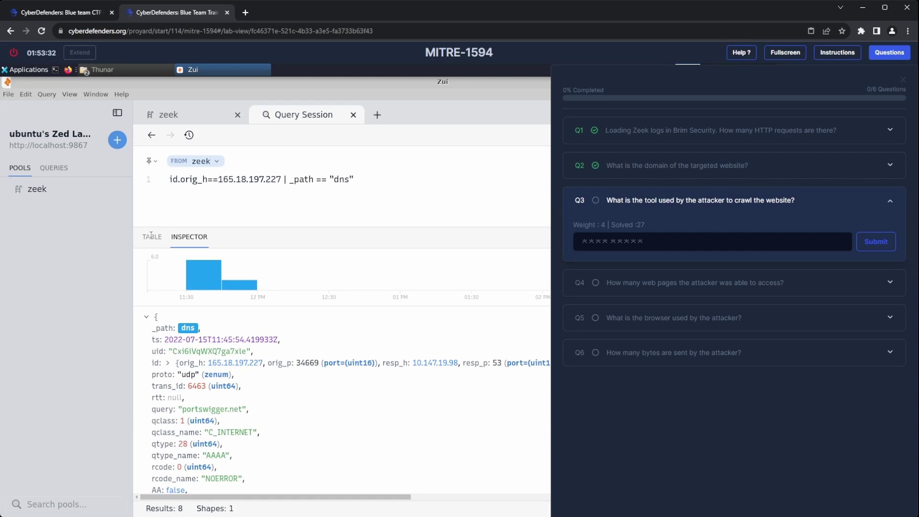
left_click(151, 236)
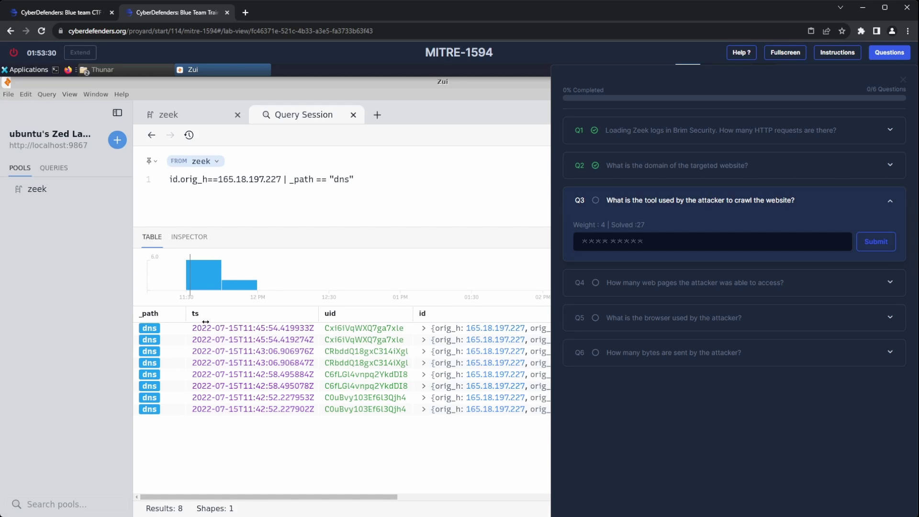
left_click(887, 52)
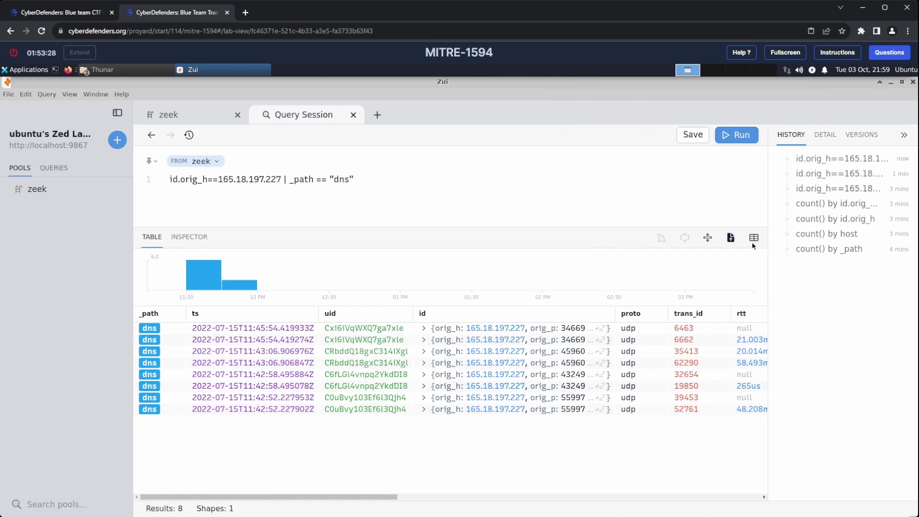
scroll(294, 367, "right", 3)
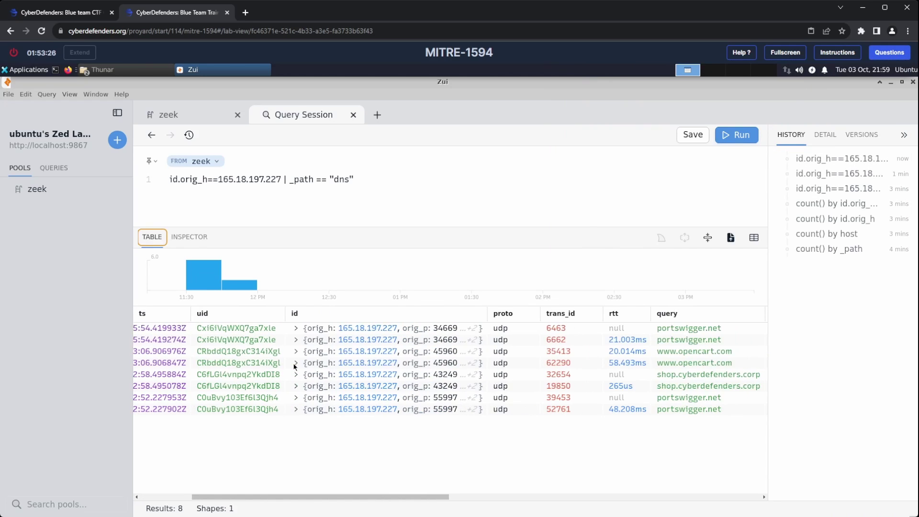
scroll(295, 367, "right", 5)
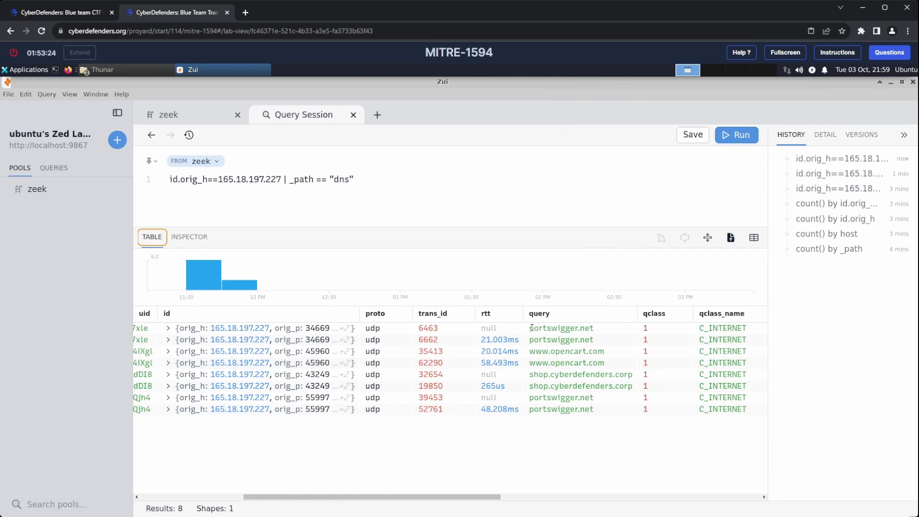
left_click_drag(530, 328, 593, 329)
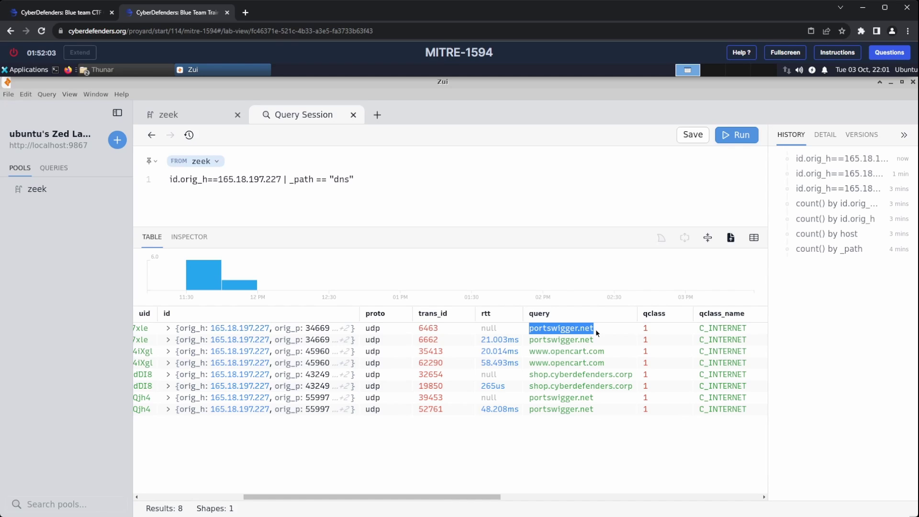
Answer Q3 with 'burp suite' and open Q4 about accessed web pages.
left_click(887, 53)
left_click(657, 241)
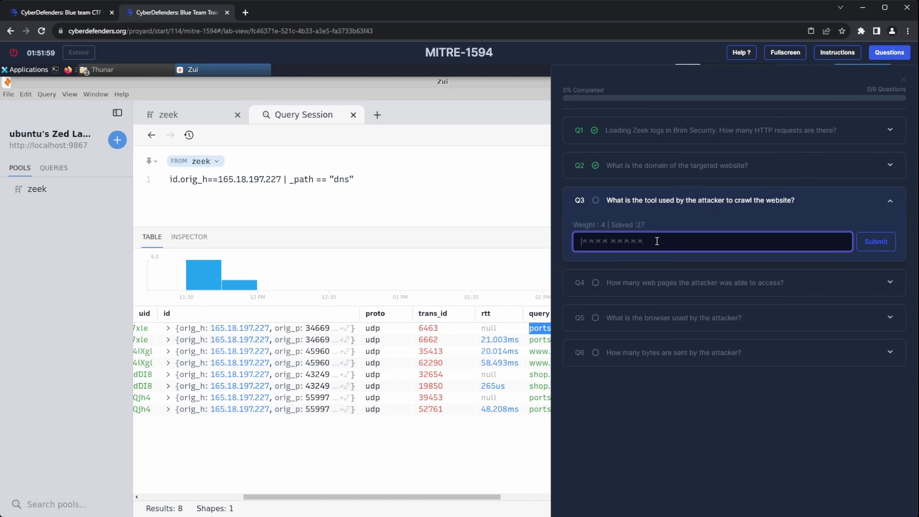
type("burp suite")
key("Return")
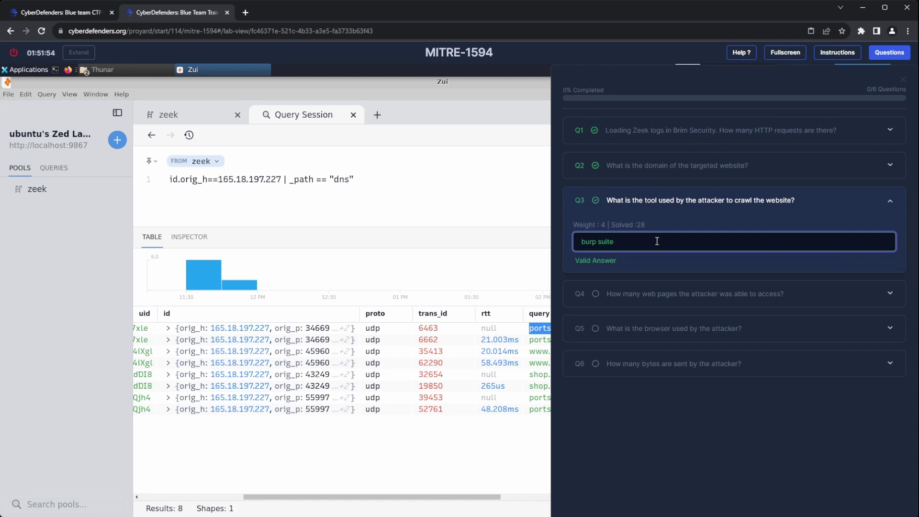
left_click(806, 203)
left_click(807, 232)
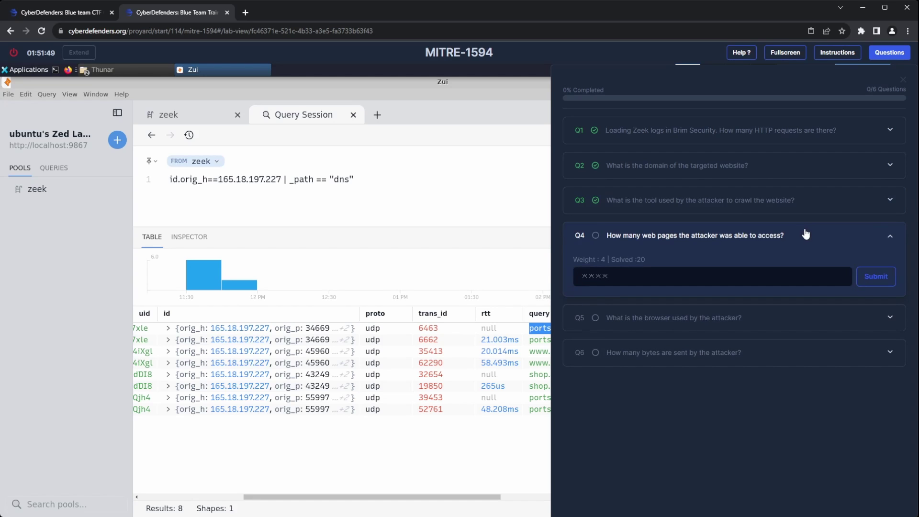
Count the 165.18.197.227 records by status_code.
left_click(151, 135)
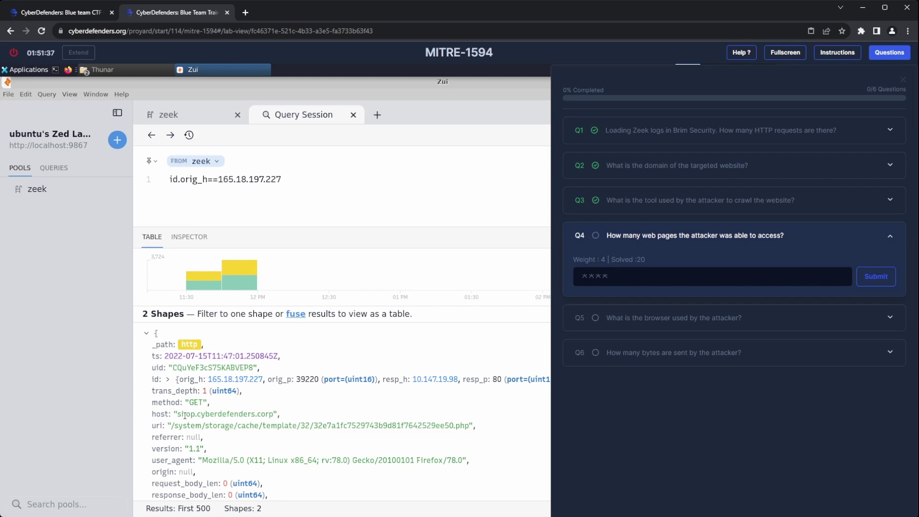
scroll(185, 415, "down", 3)
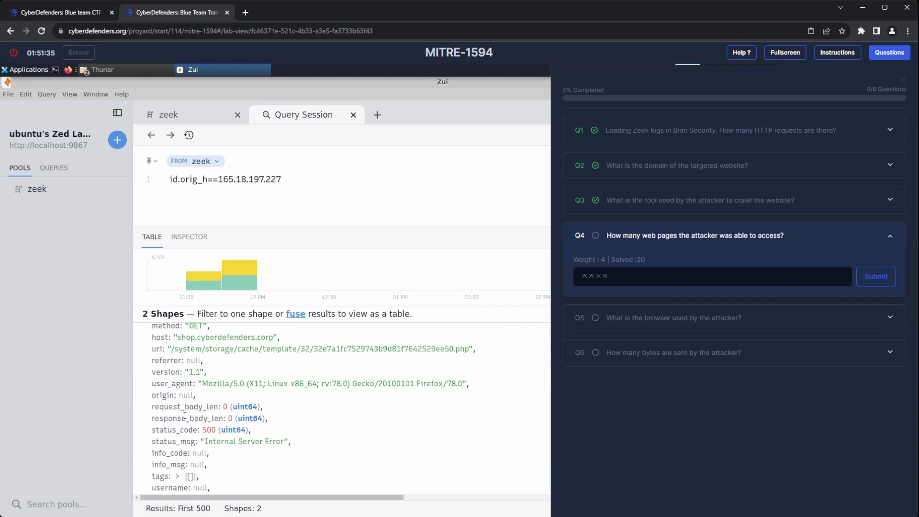
right_click(167, 429)
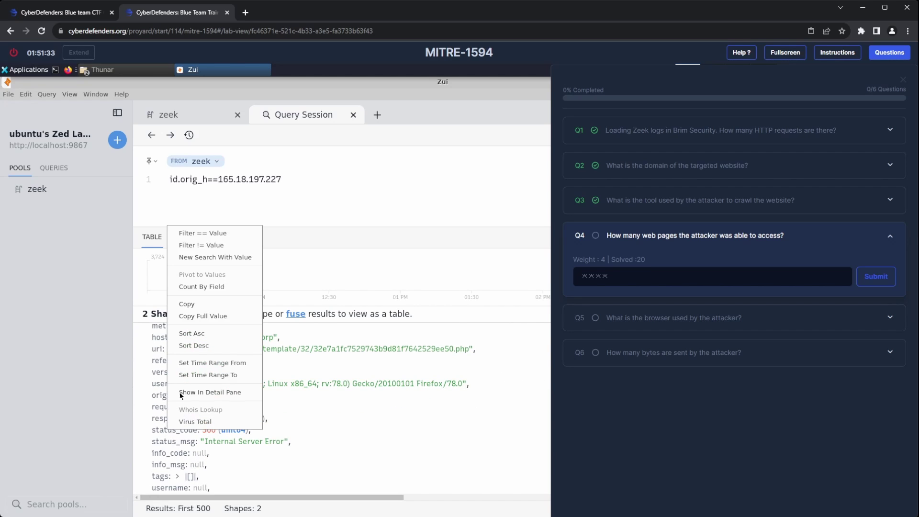
left_click(195, 289)
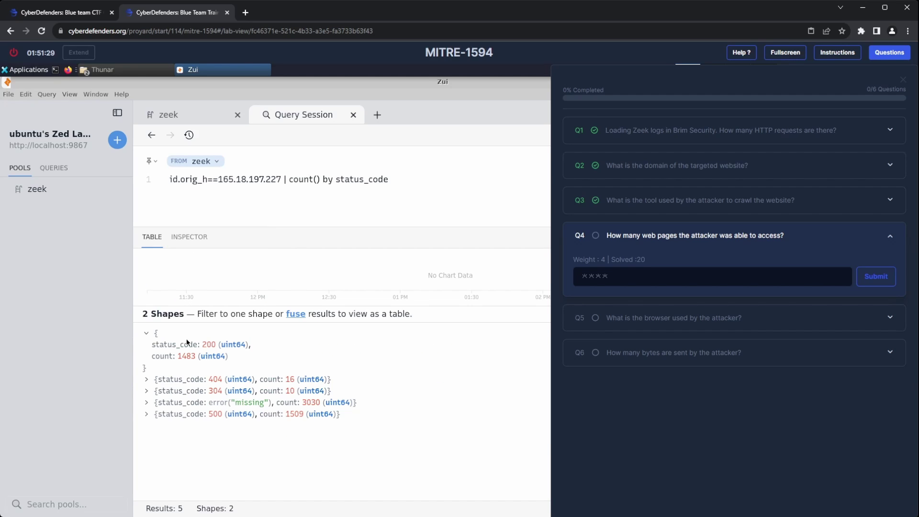
Copy the 1483 status-200 count and submit it as the Q4 answer.
double_click(193, 356)
left_click(186, 357)
right_click(184, 356)
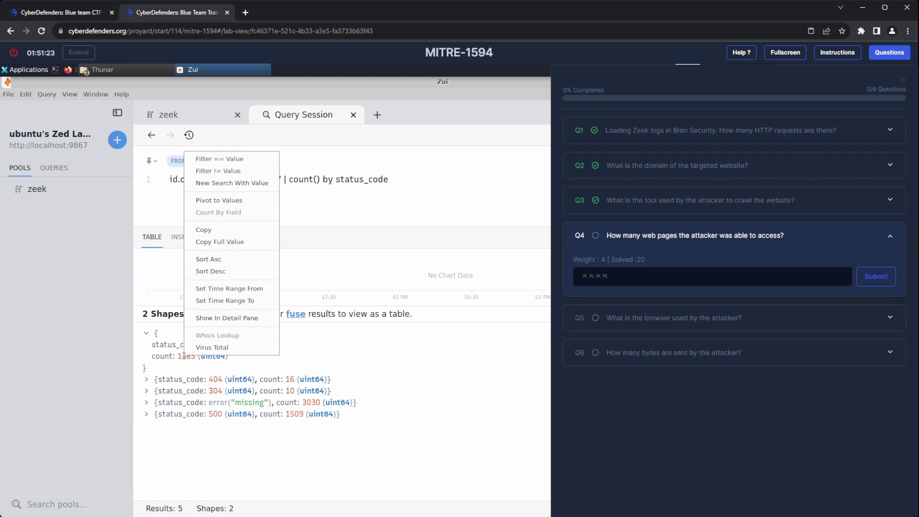
left_click(206, 230)
left_click(709, 276)
key("ctrl+v")
left_click(877, 277)
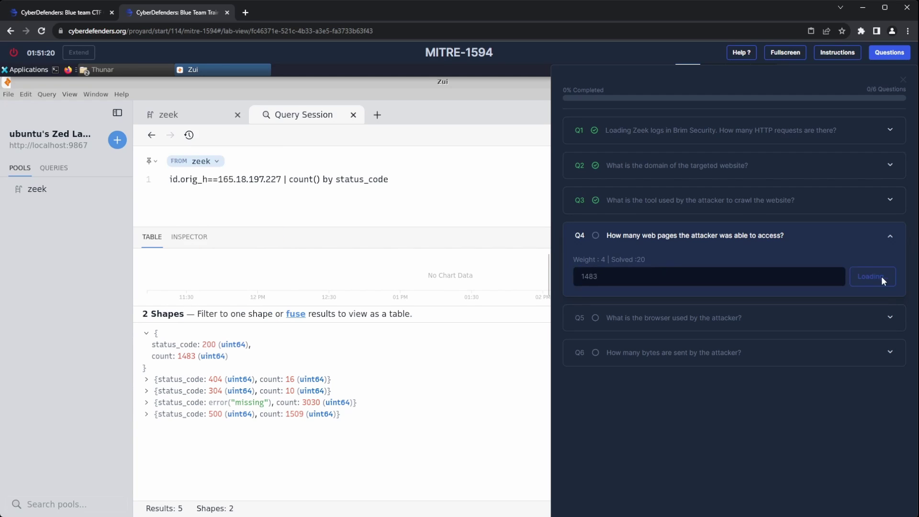
left_click(890, 237)
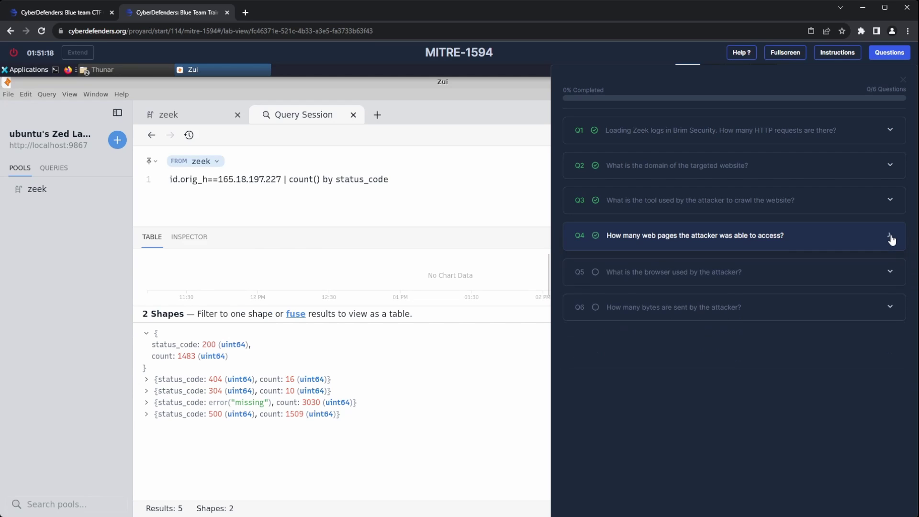
Return to the attacker's records and select Firefox/78.0 in the user_agent value.
left_click(889, 272)
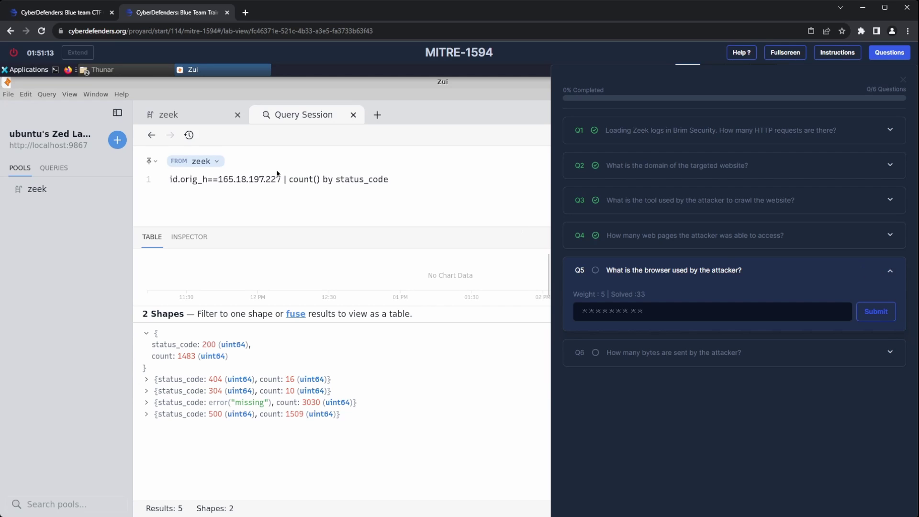
left_click(151, 139)
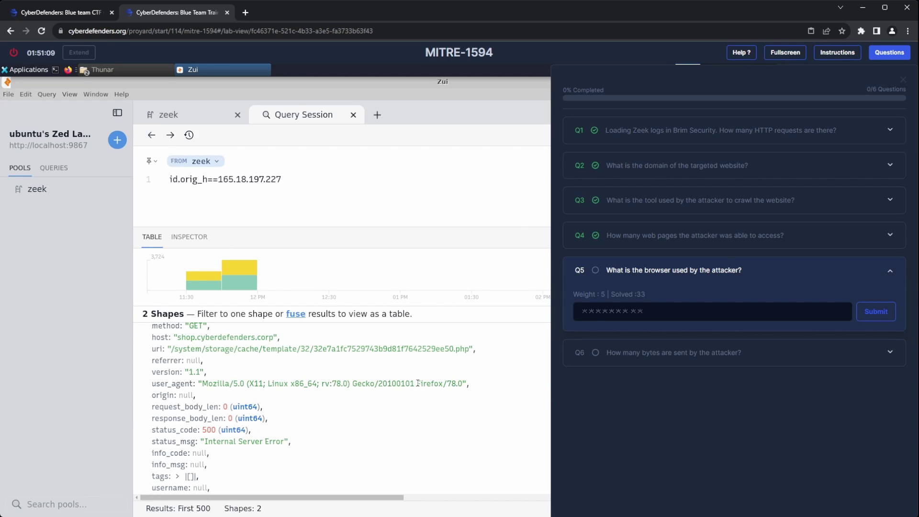
left_click_drag(417, 385, 462, 385)
Submit 'Firefox 78' as the Q5 browser answer.
left_click(615, 318)
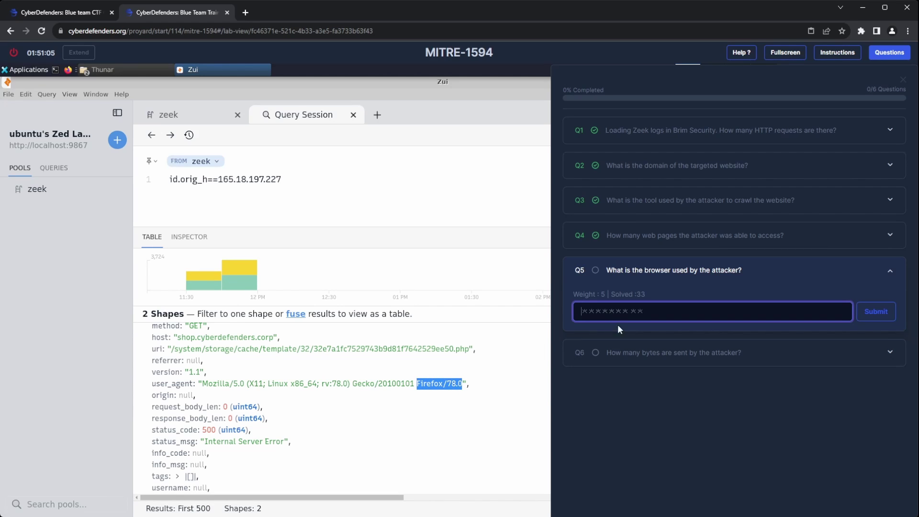
type("Firefox 78")
key("Return")
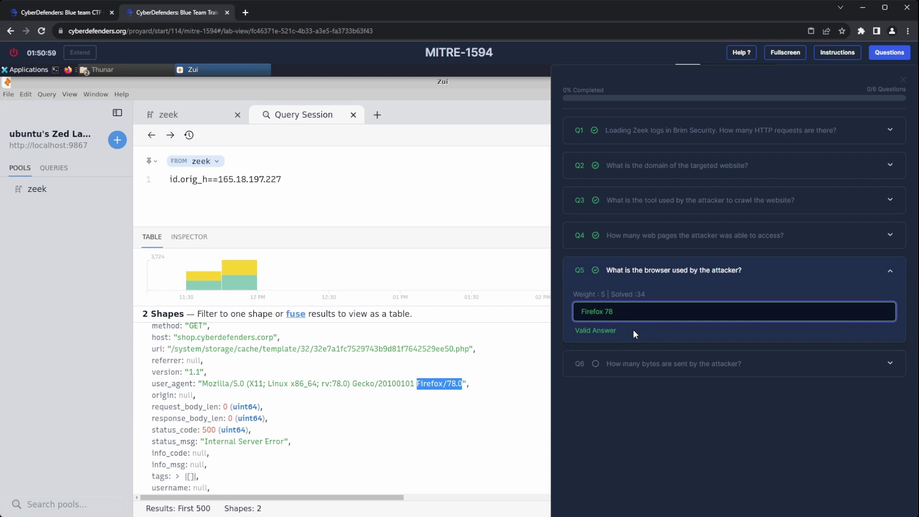
left_click(890, 271)
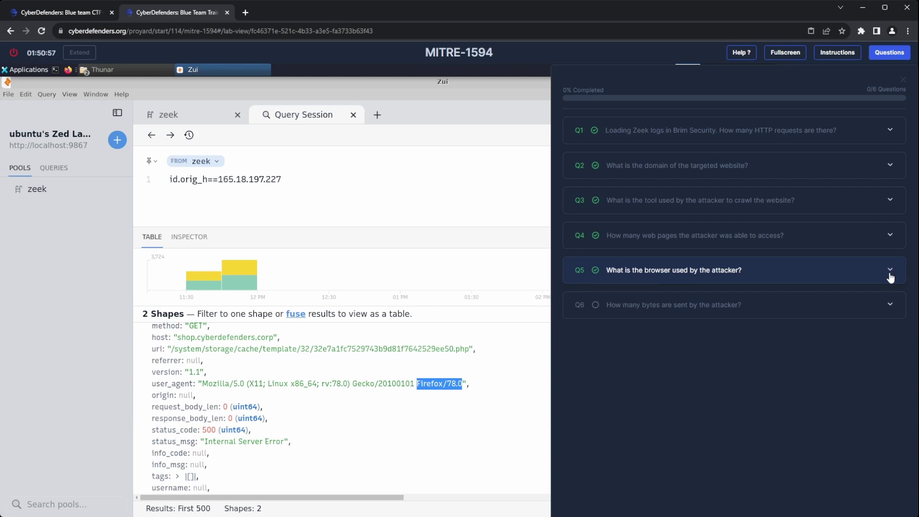
Inspect the first conn record in the Inspector view and select its orig_bytes field.
left_click(890, 310)
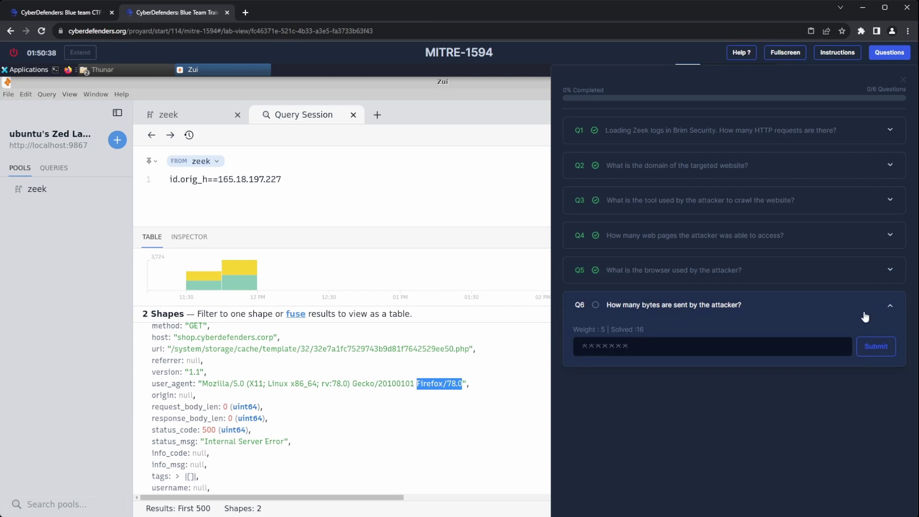
left_click(190, 238)
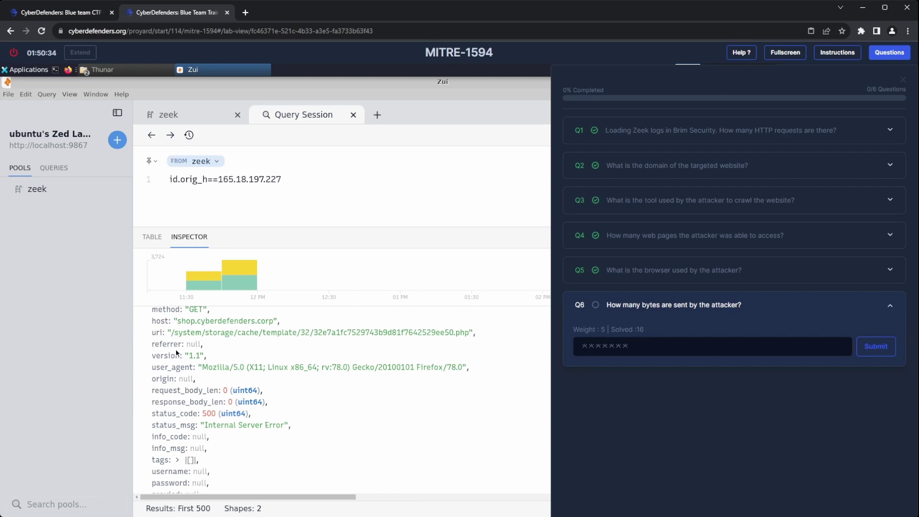
scroll(166, 359, "up", 3)
left_click(145, 317)
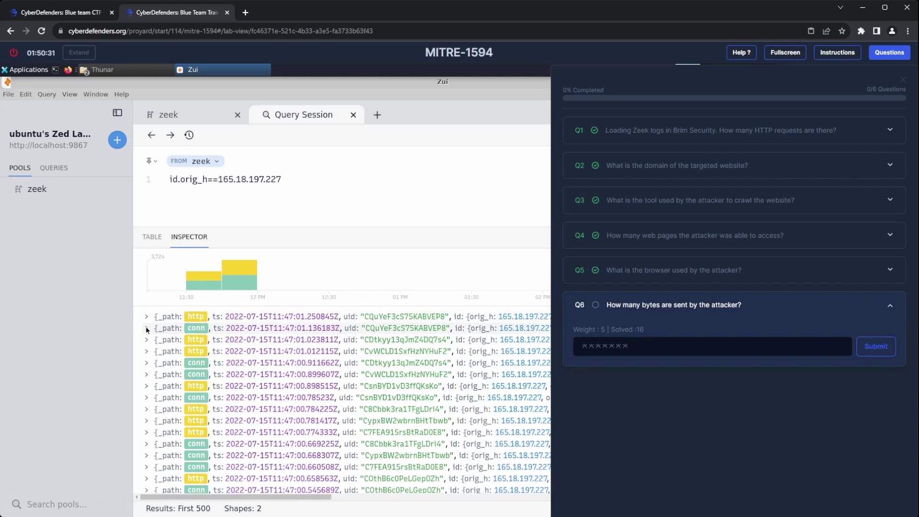
left_click(147, 329)
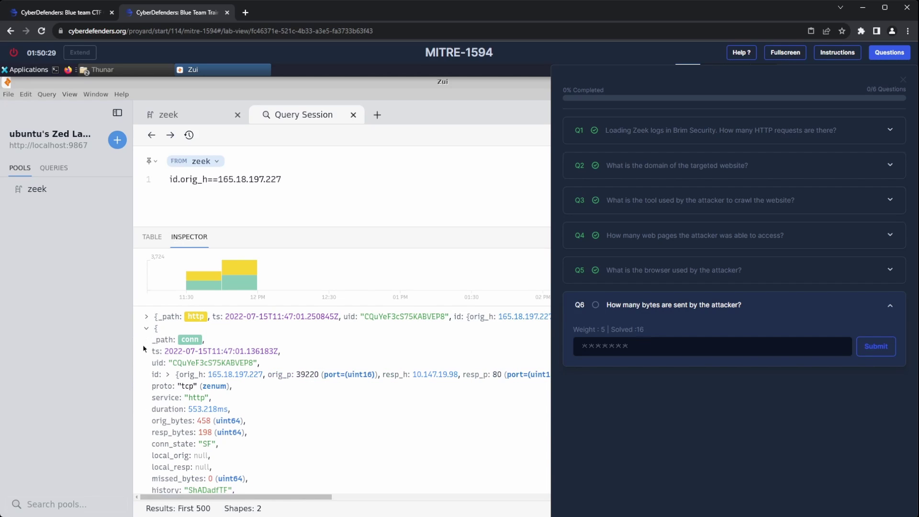
left_click_drag(151, 422, 252, 426)
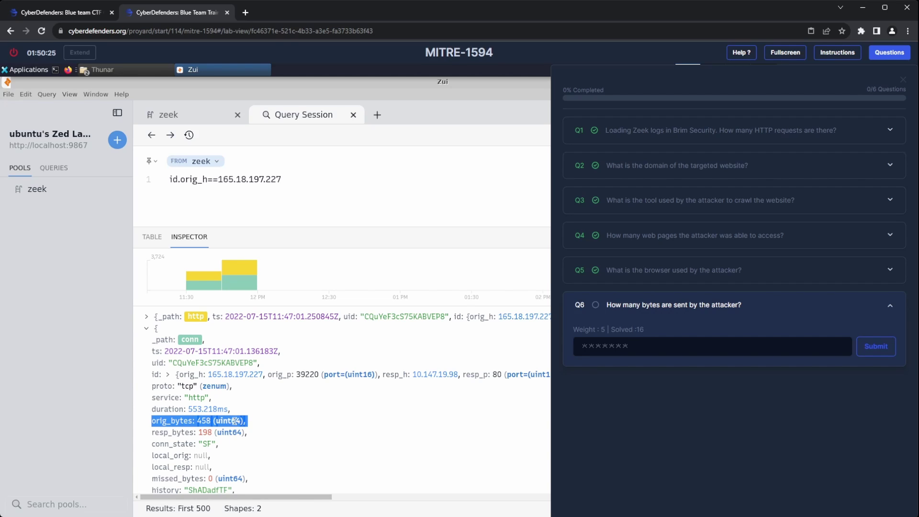
Append '| sum(orig_bytes)' to the query and enter the 1380285 total as Q6.
left_click(329, 184)
type("| sum")
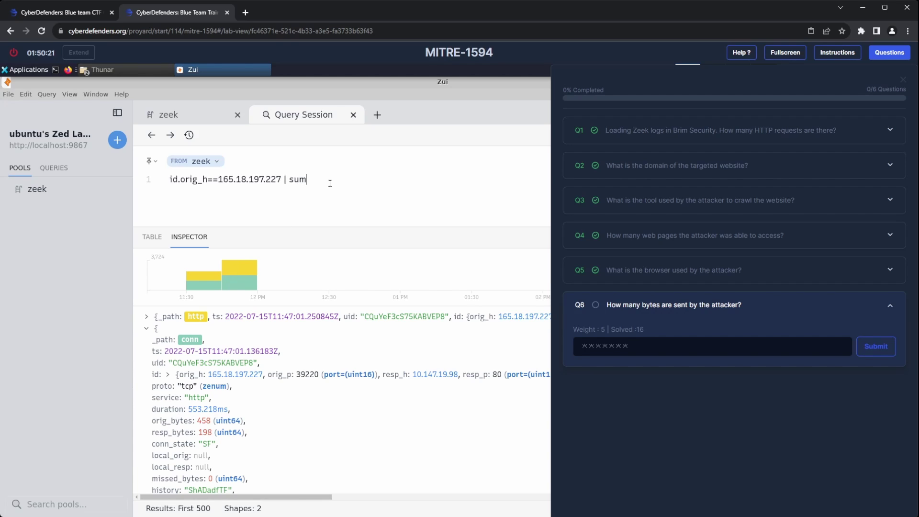
type("(orig_bytes")
key("Return")
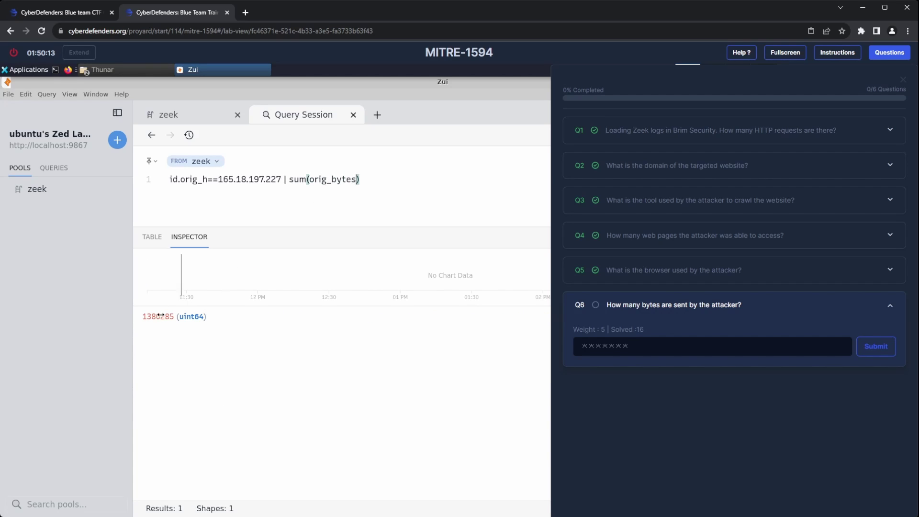
double_click(154, 319)
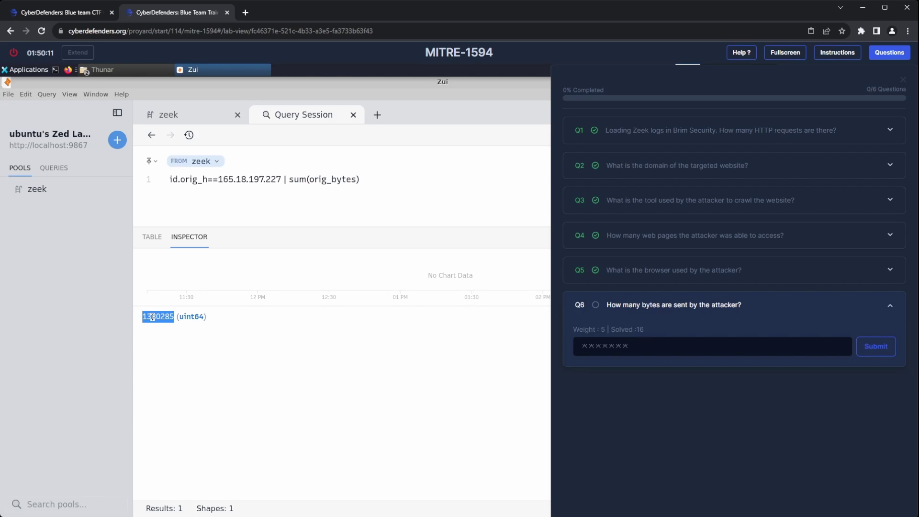
left_click(623, 355)
key("ctrl+v")
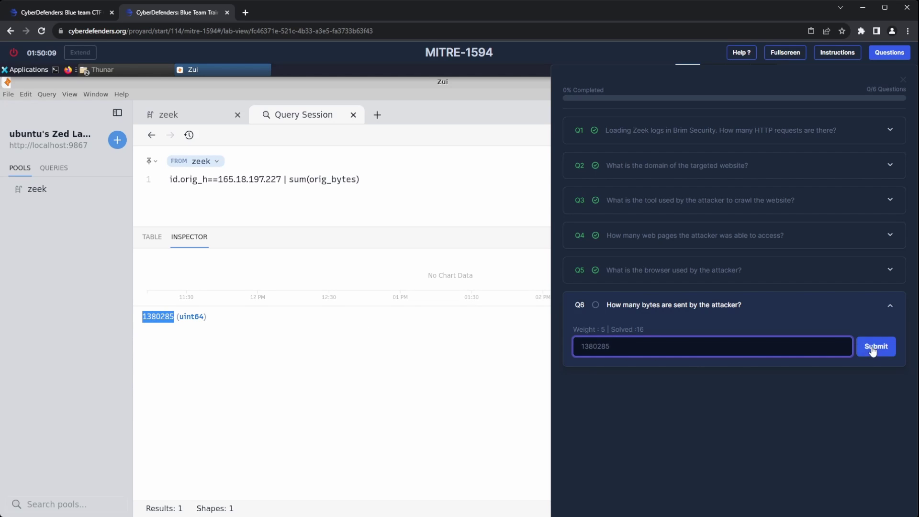